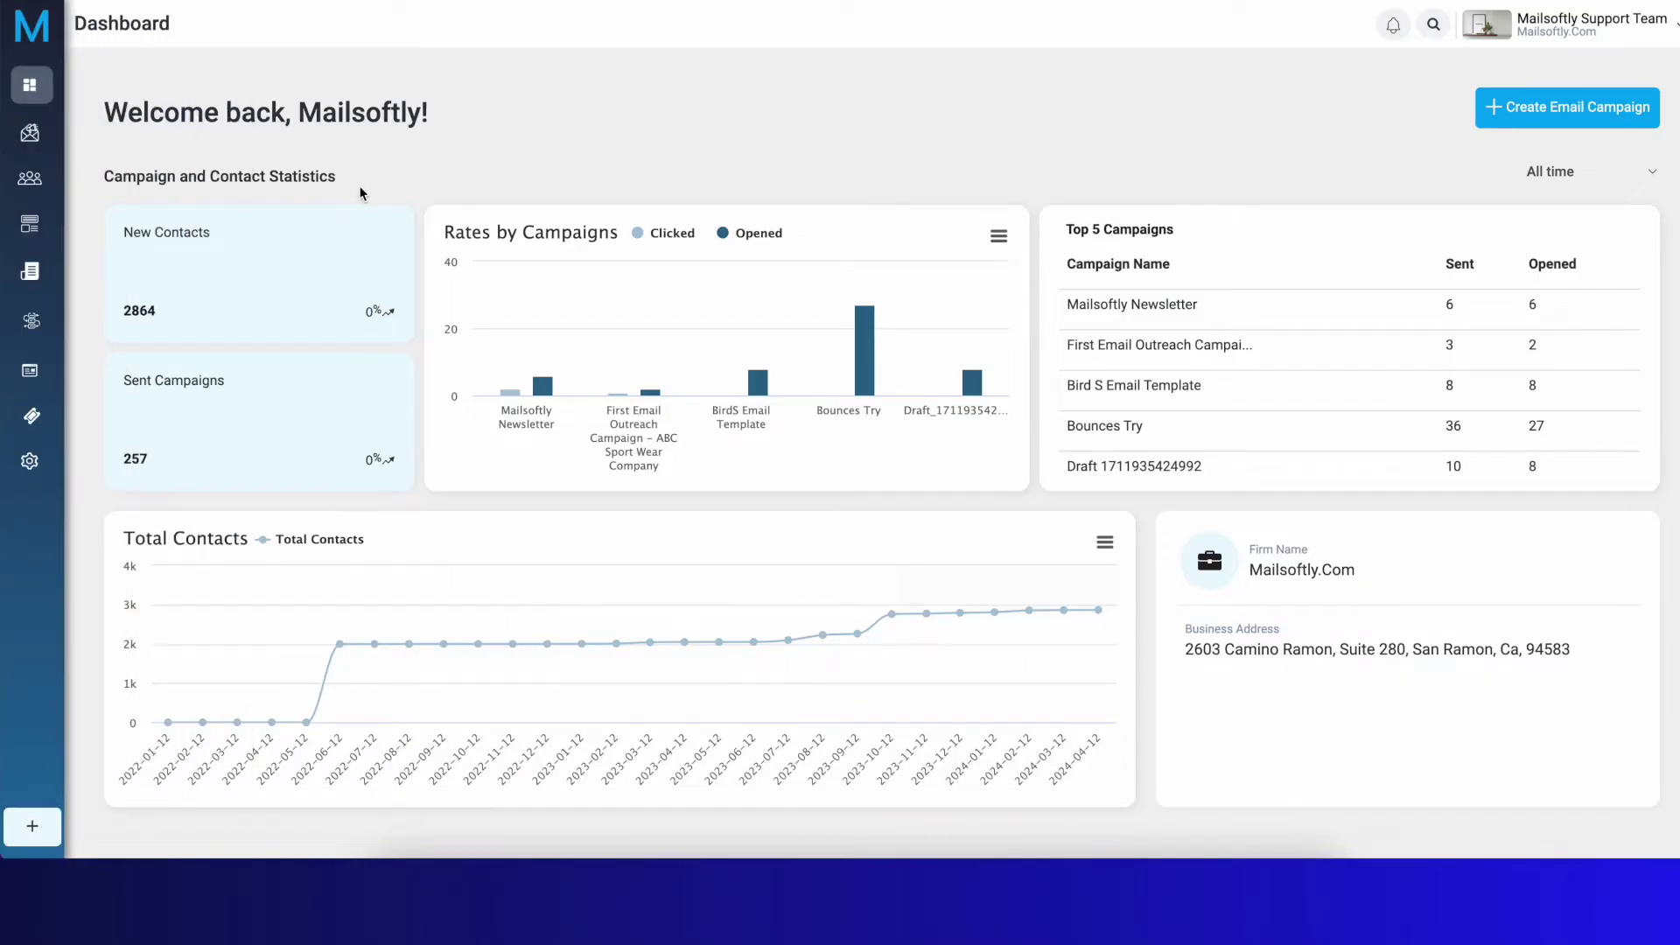
Step: Expand the Mailsoftly dashboard sidebar to show campaigns, contacts, templates, automations, support and settings
mouse_move(39, 114)
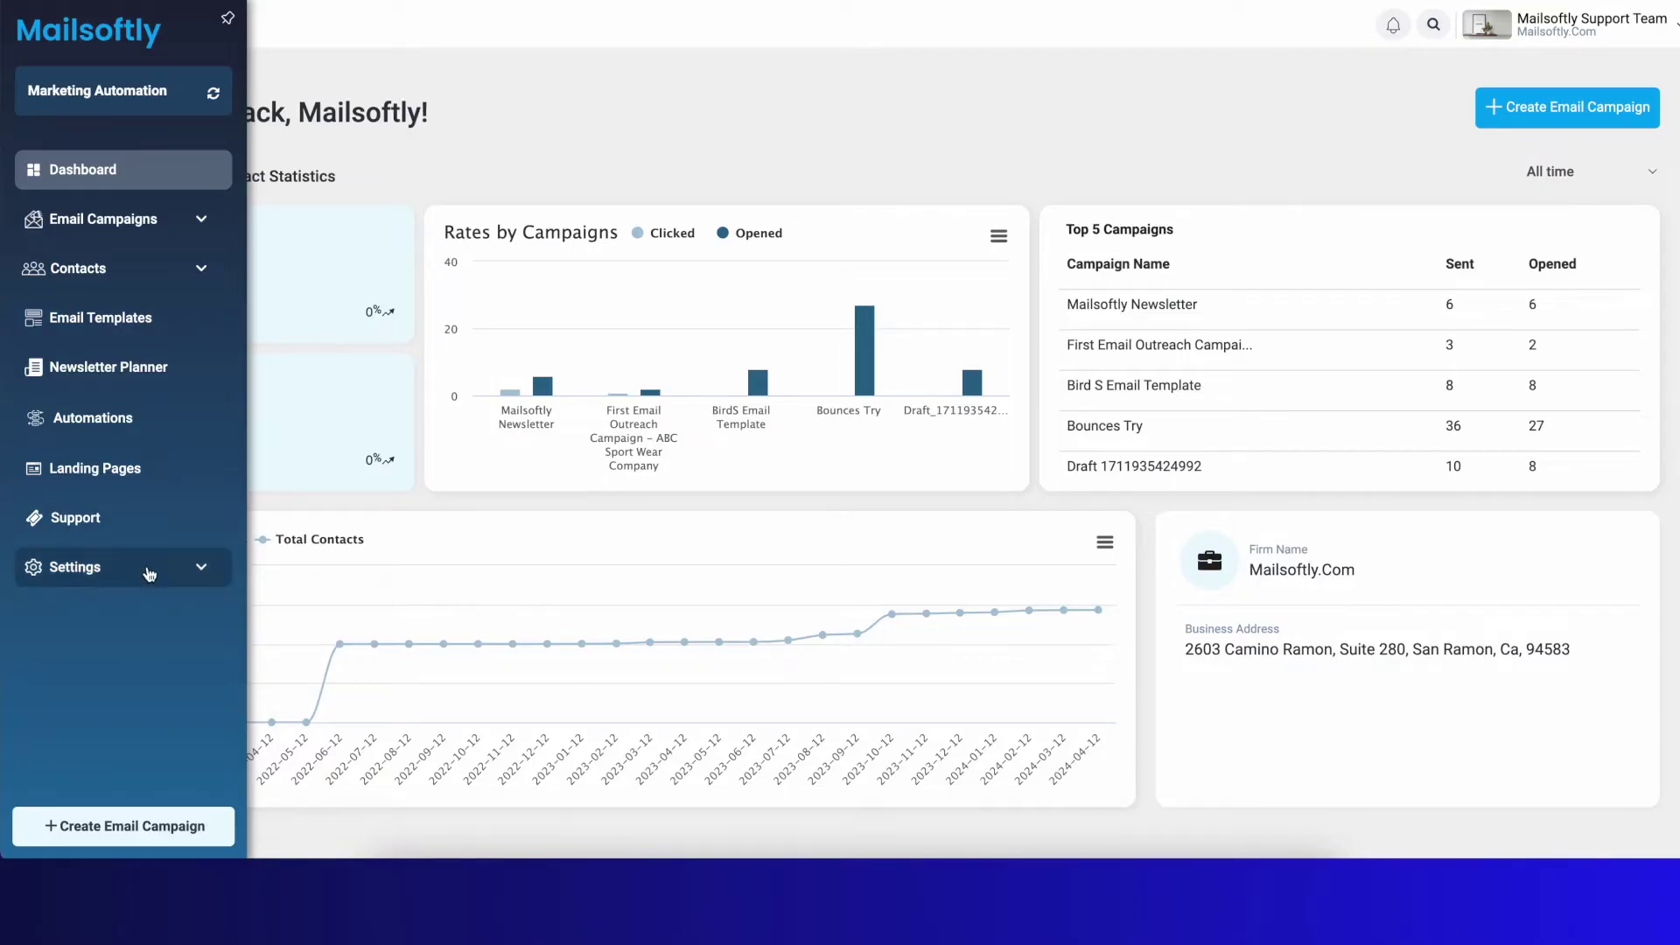
Step: Go to Settings > Email Settings to see the Domain Authentication list of pending domains
scroll(149, 573, "down", 1)
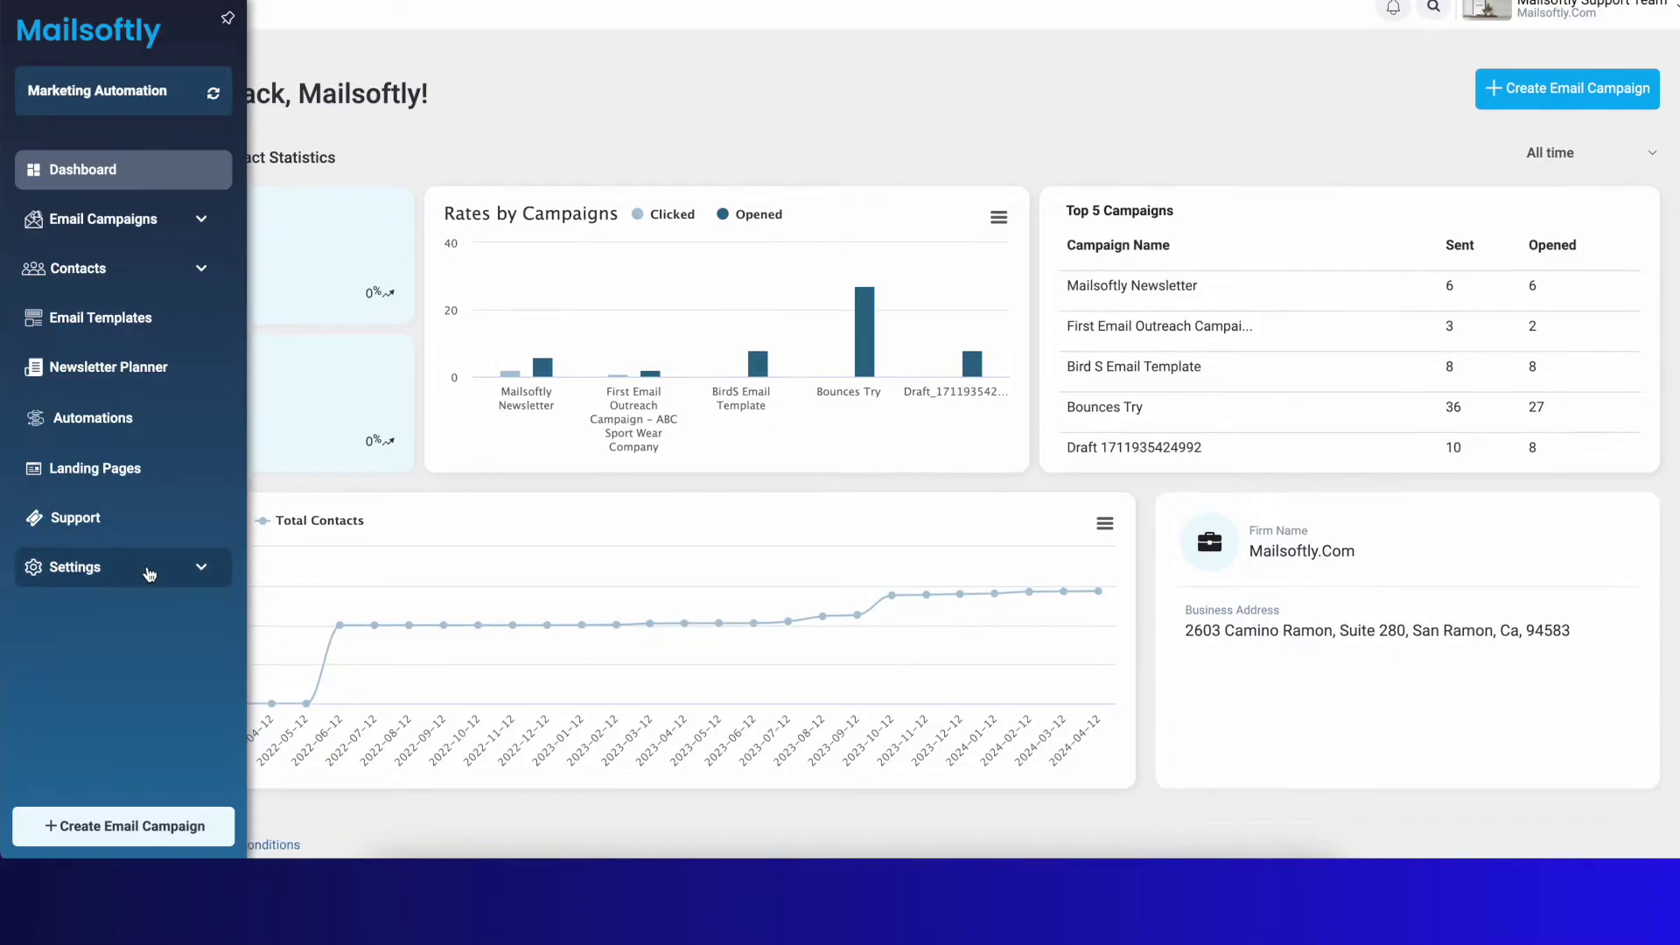
left_click(201, 572)
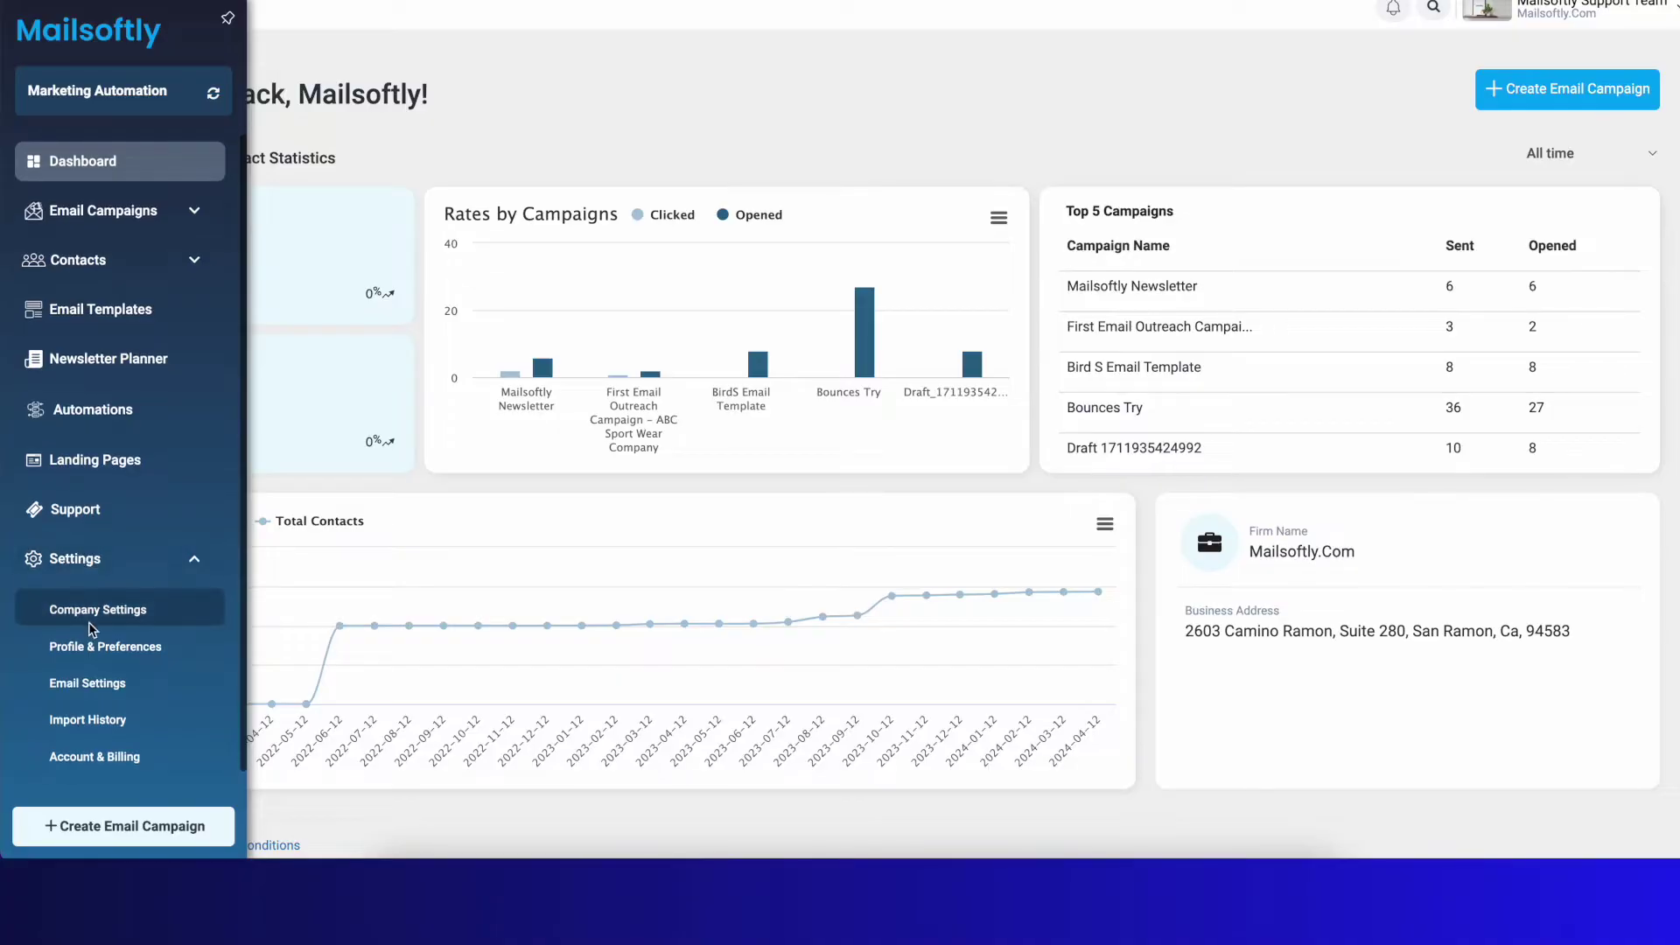
left_click(96, 684)
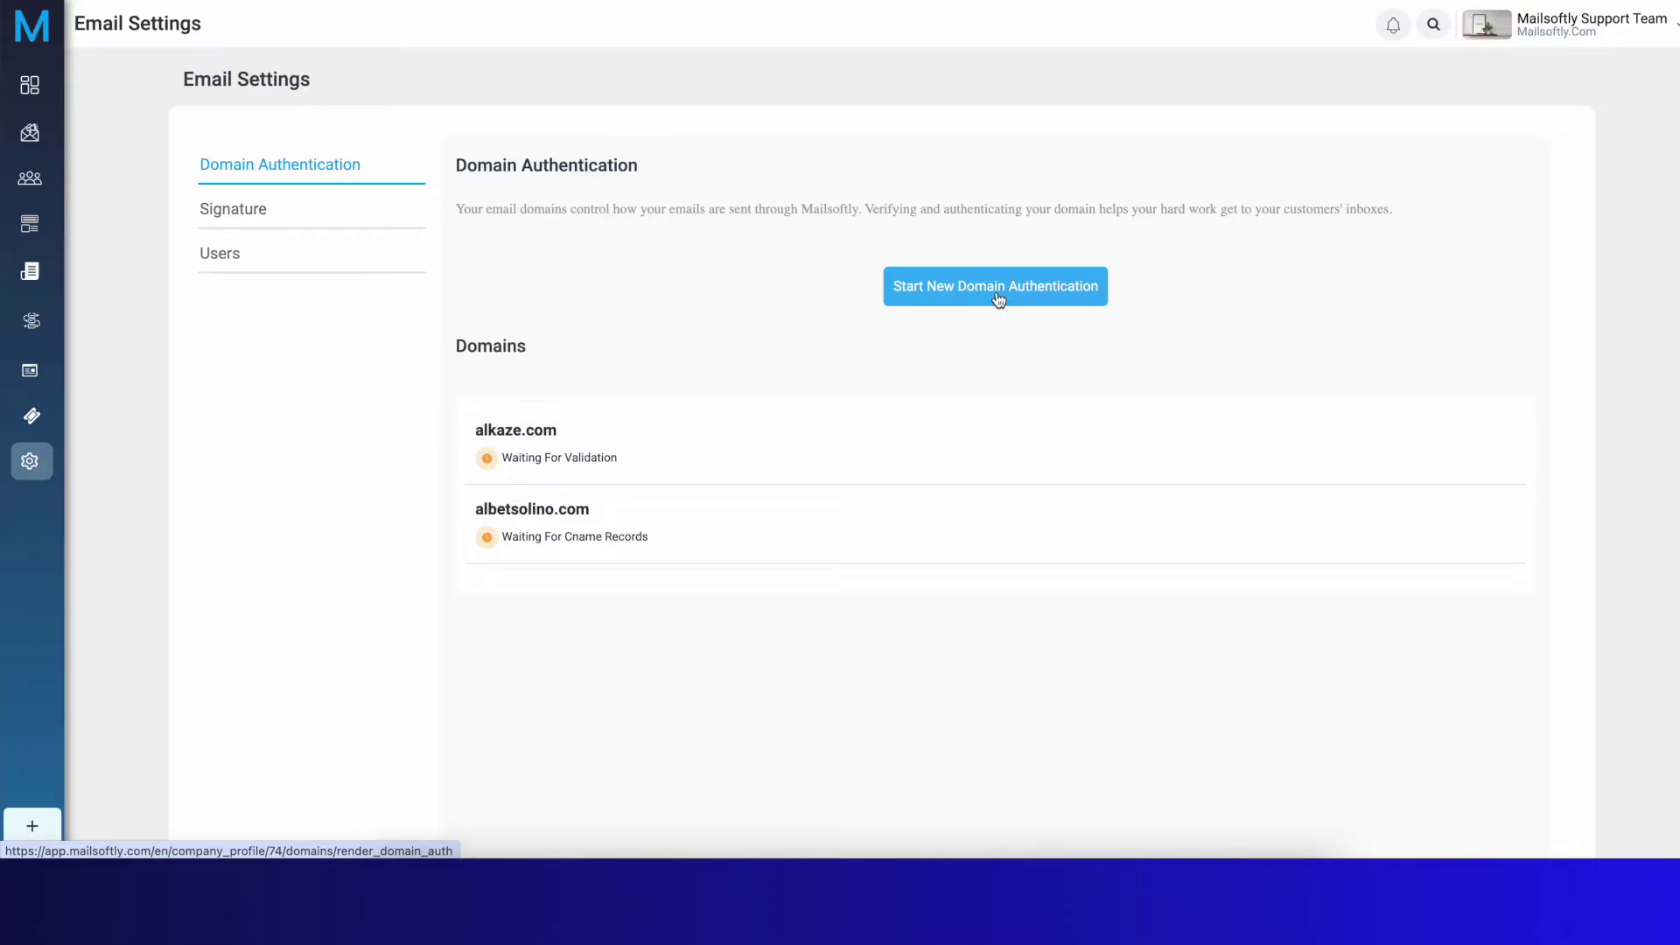
Step: Start a new domain authentication for mailsoftly.io and advance to step 2
left_click(999, 300)
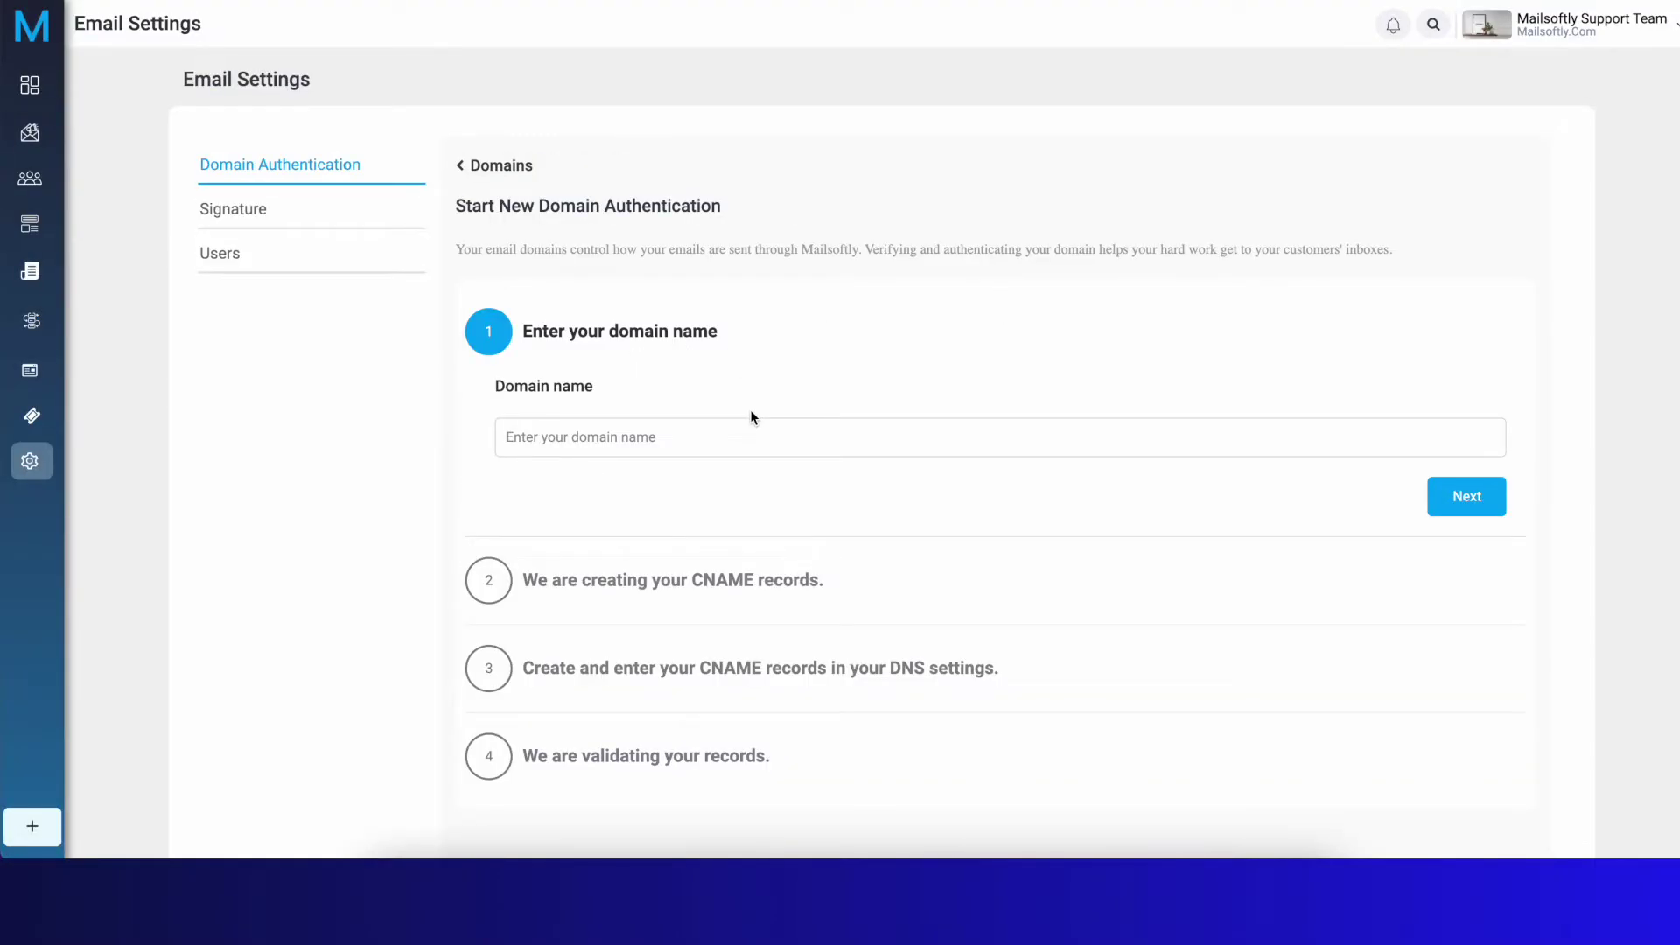
left_click(638, 447)
type("mail")
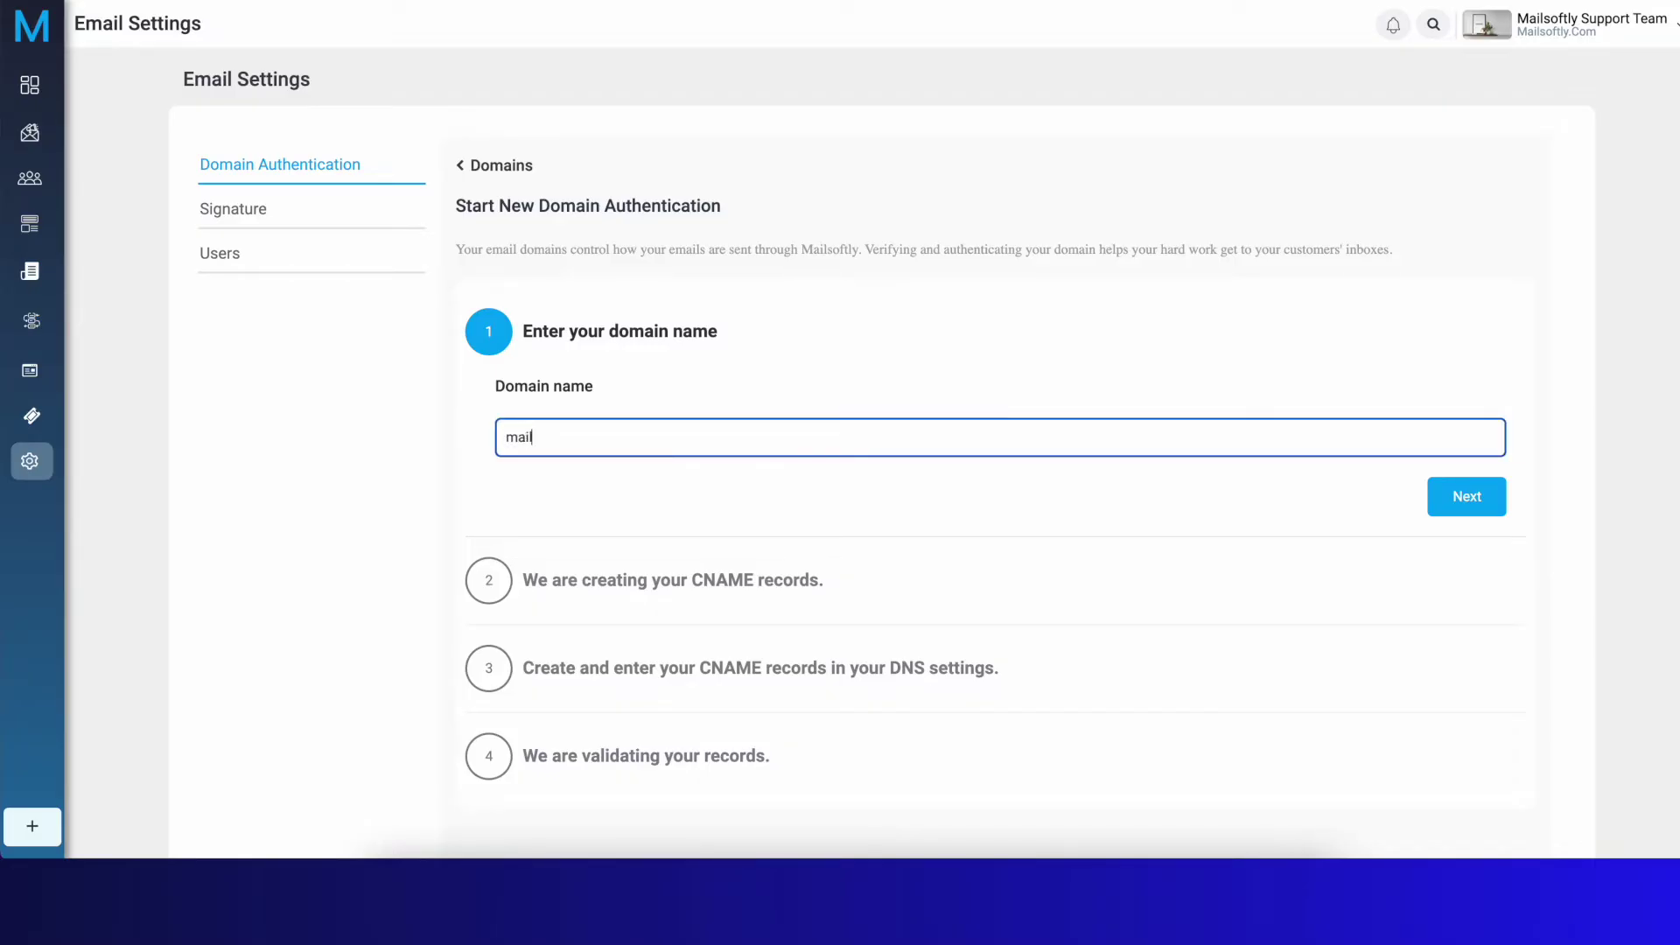
type("softly.io")
left_click(1486, 512)
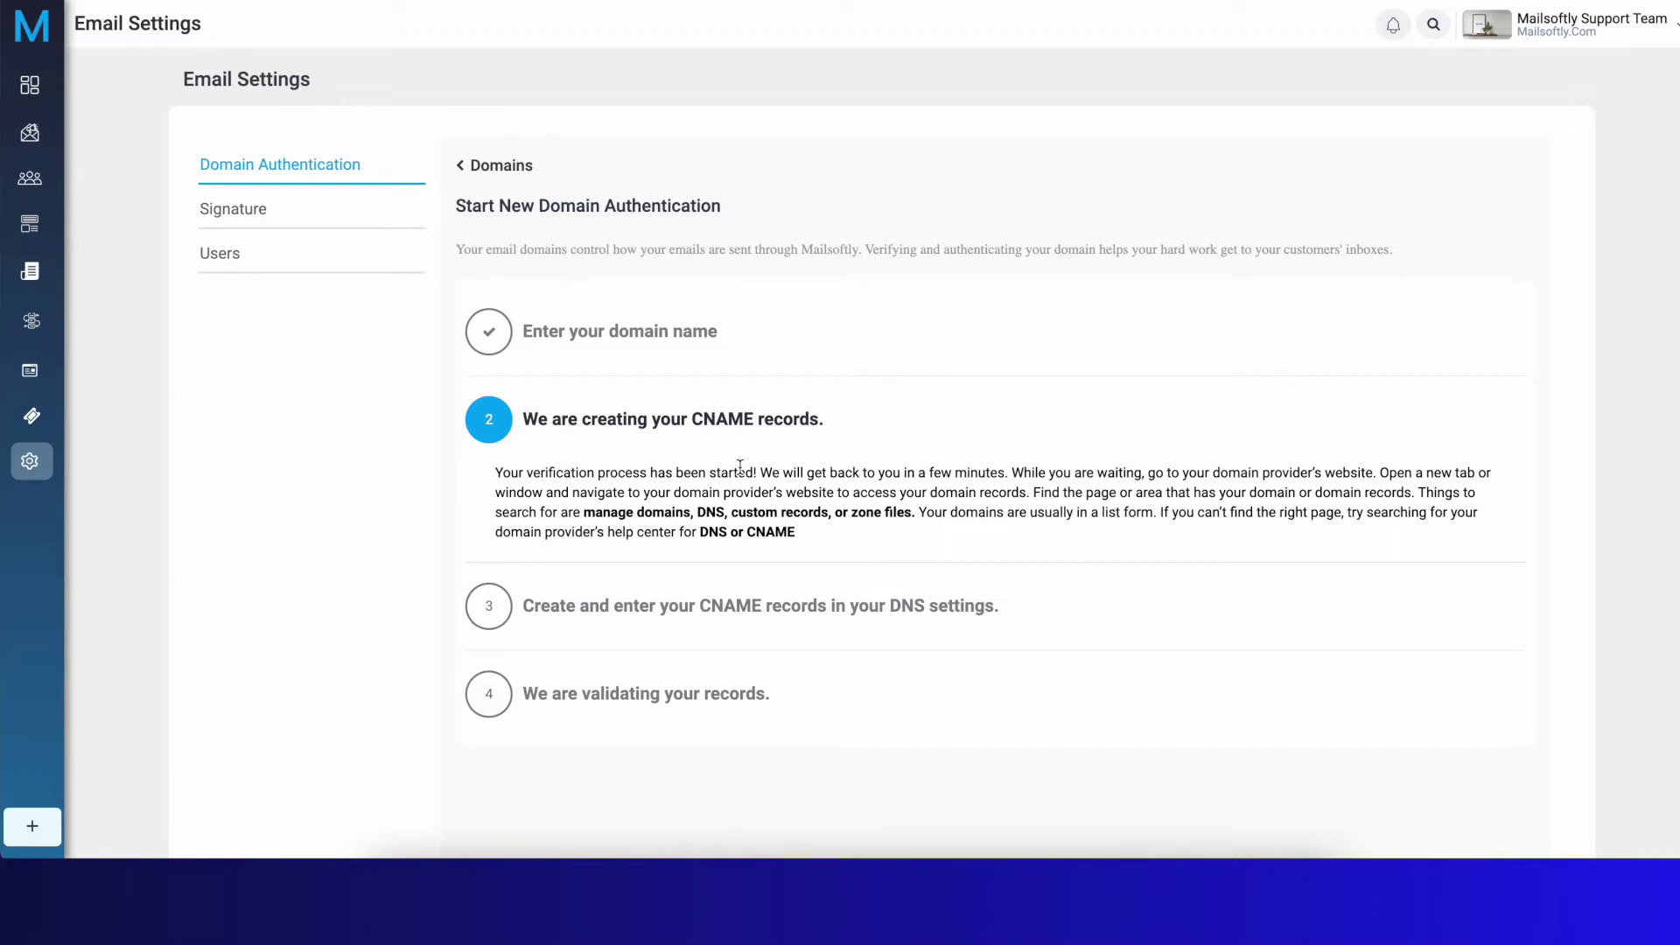
Step: Expand step 3 to read the instructions for adding three CNAME records in DNS settings
left_click(722, 606)
scroll(878, 610, "down", 2)
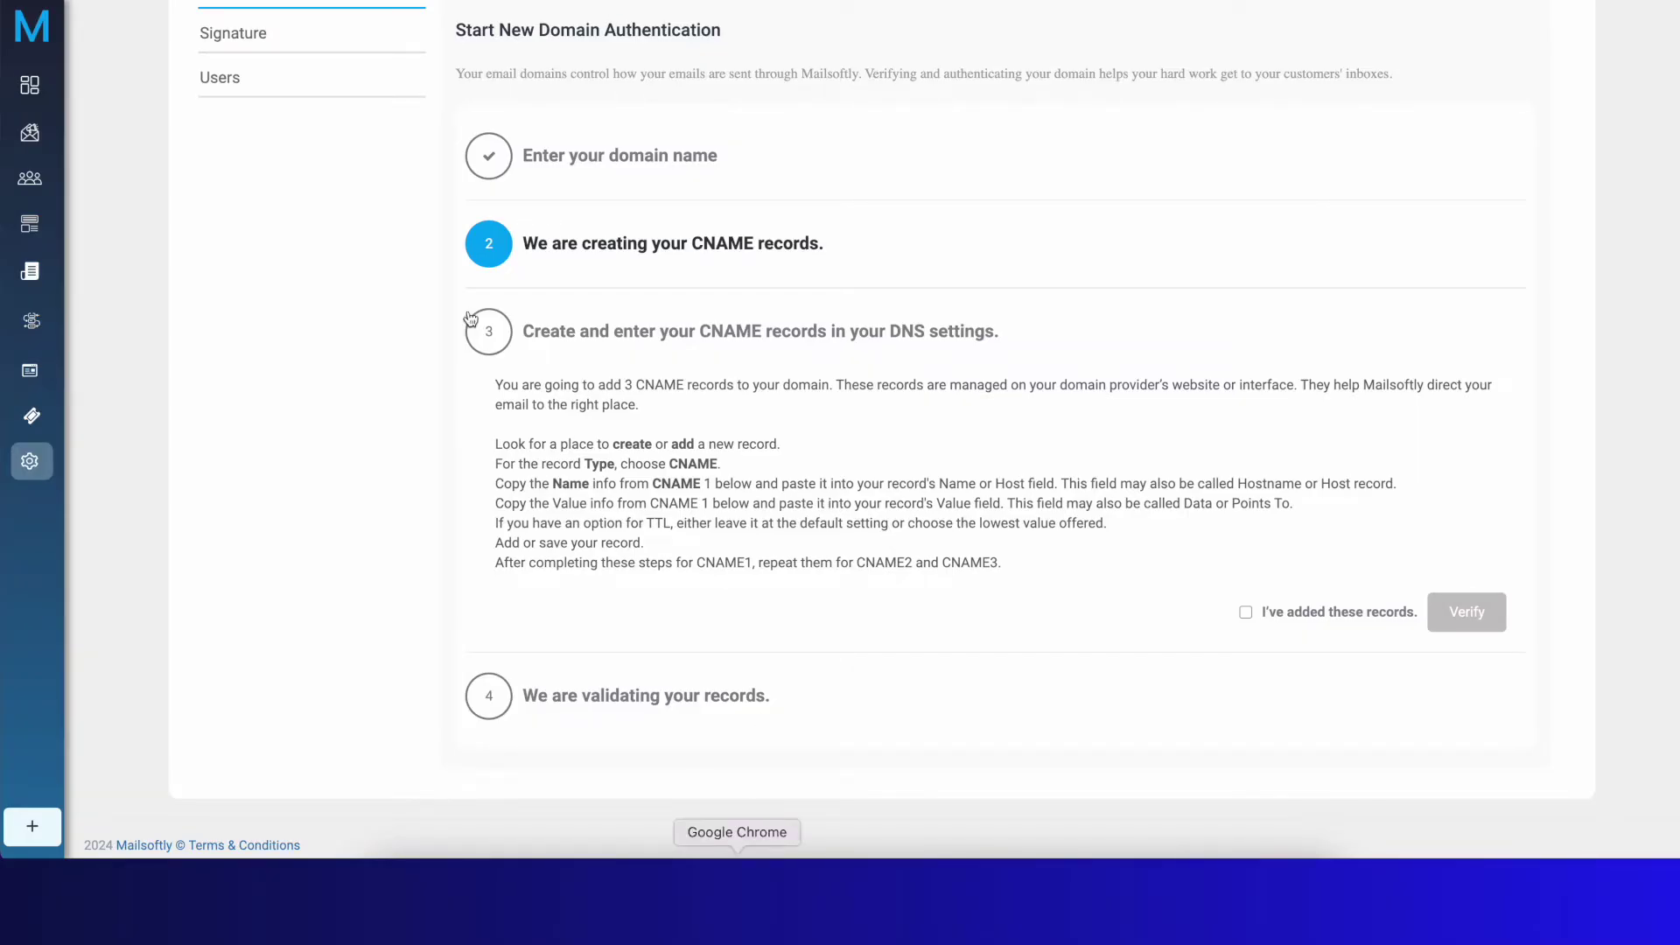
scroll(428, 225, "up", 2)
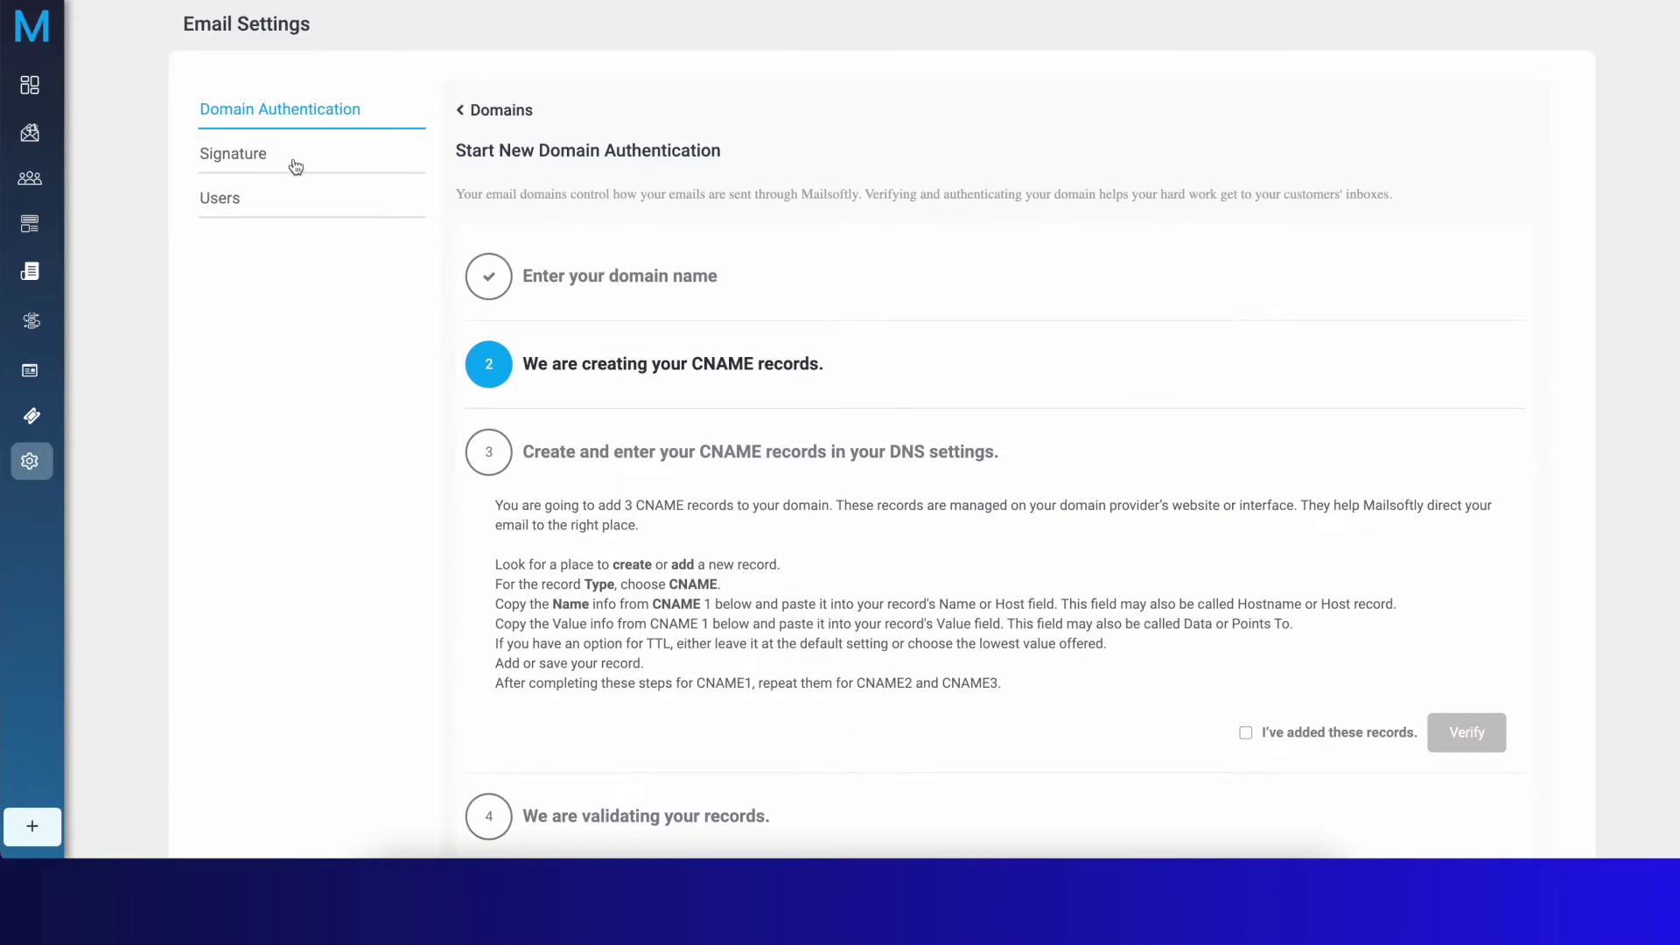
Step: Return to Settings > Email Settings and reopen the pending domain's authentication steps
left_click(274, 123)
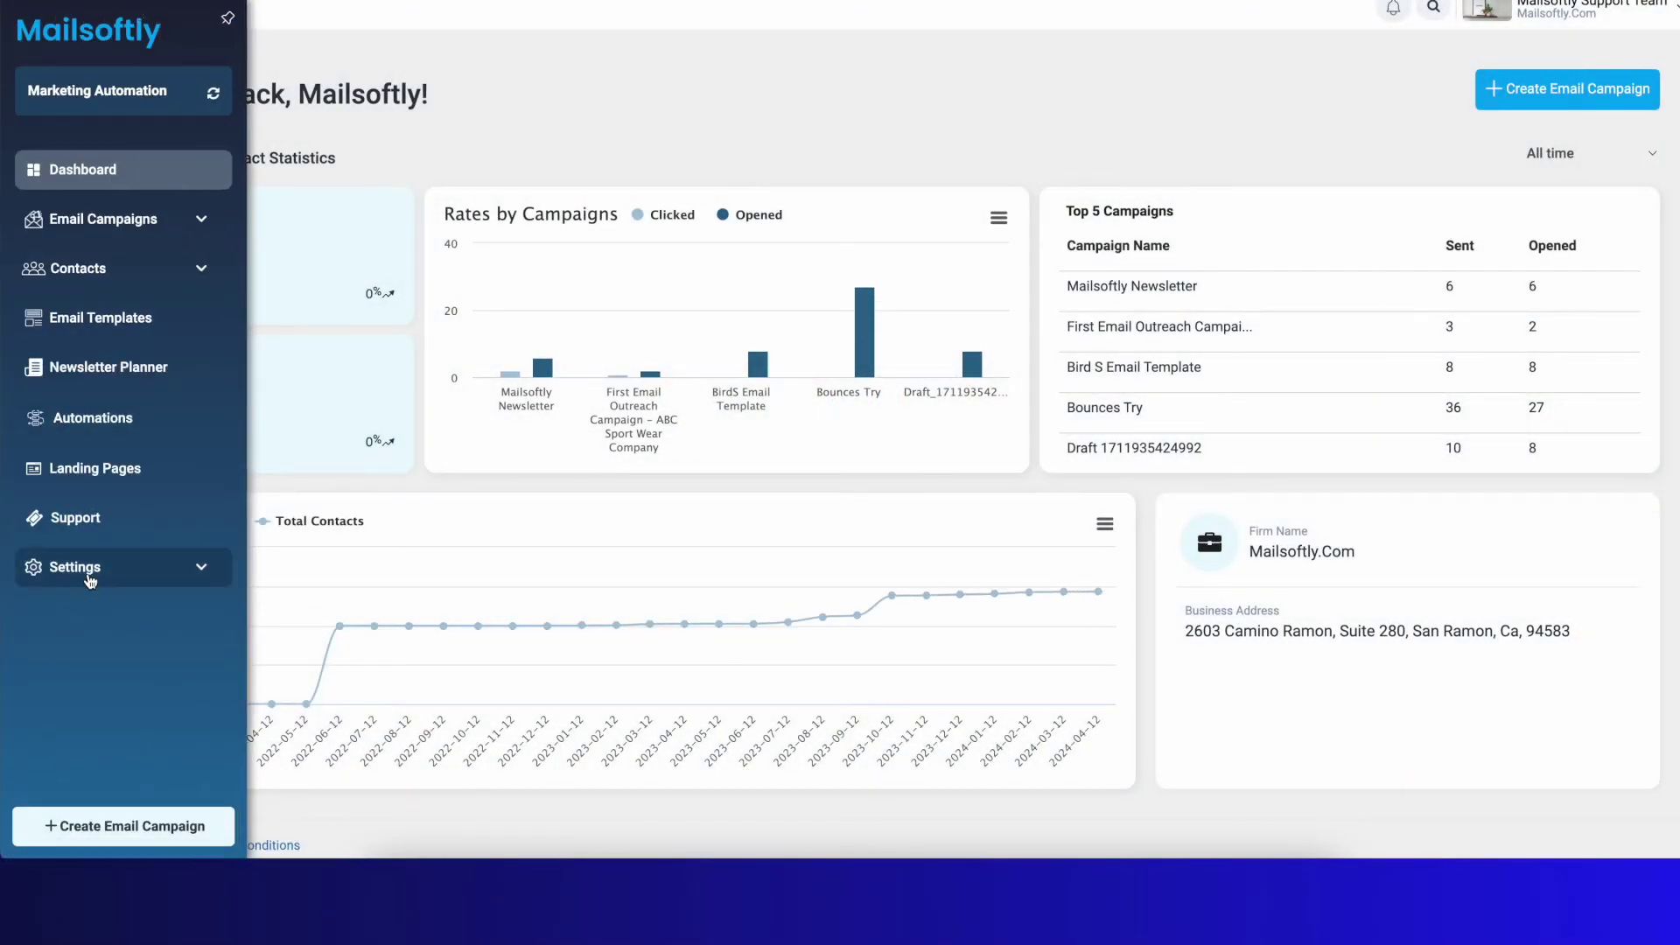
left_click(88, 578)
left_click(88, 683)
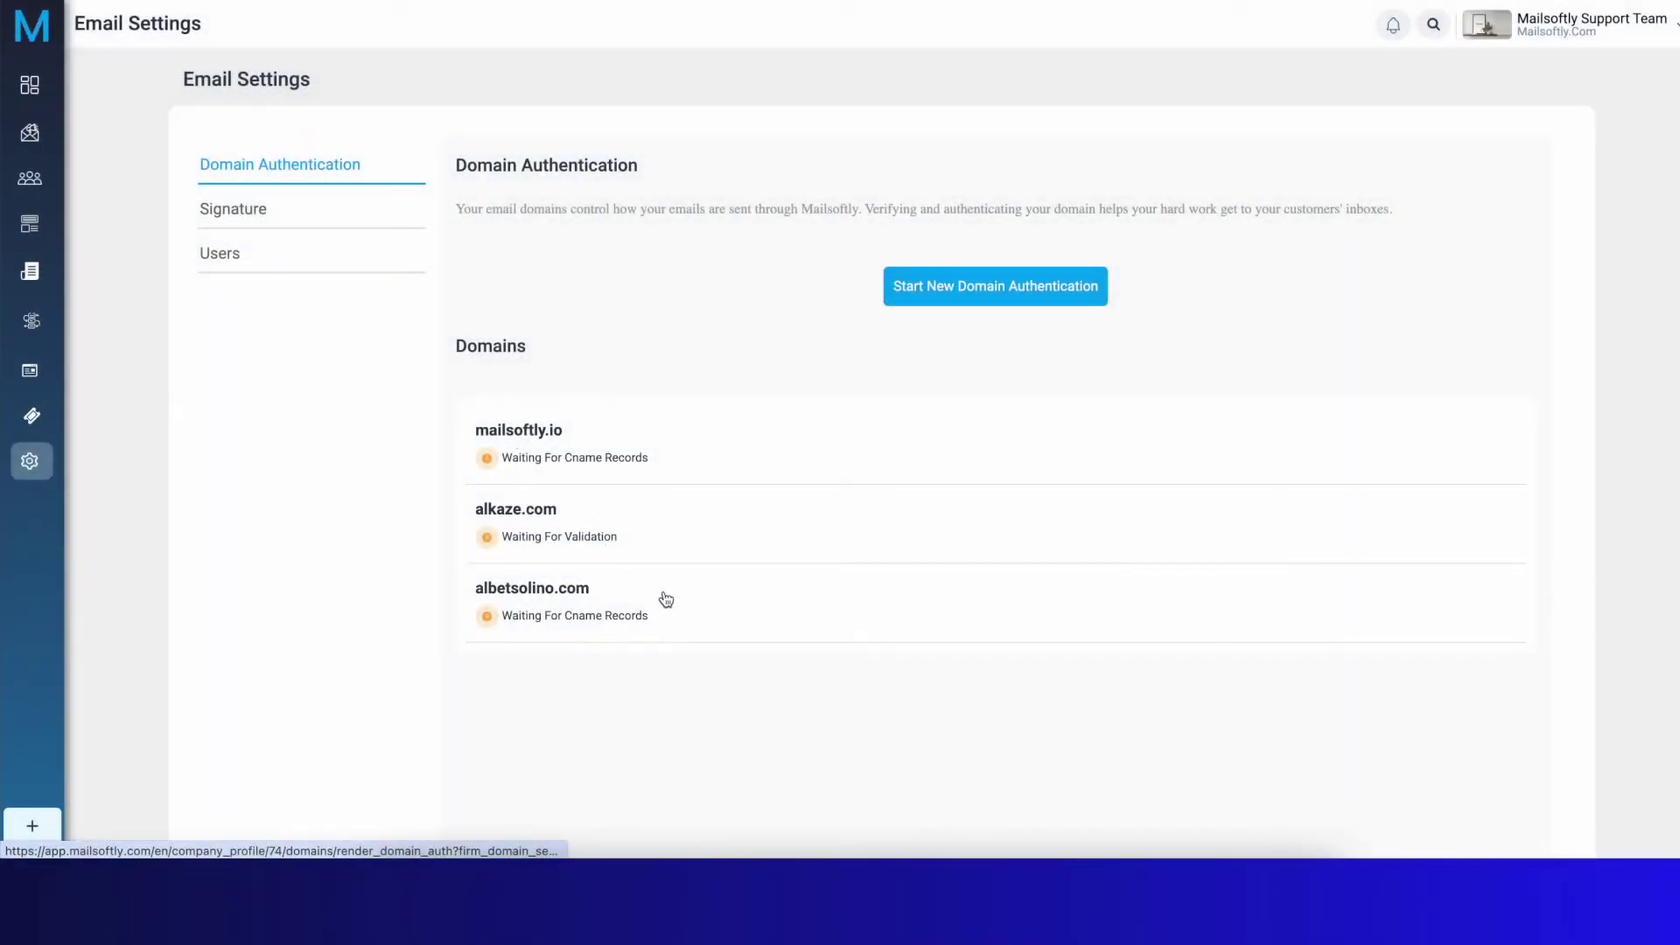
left_click(680, 532)
Step: Show the CNAME1 name and value ending in dkim.amazonses.com, then bring up Chrome's window options
left_click(831, 507)
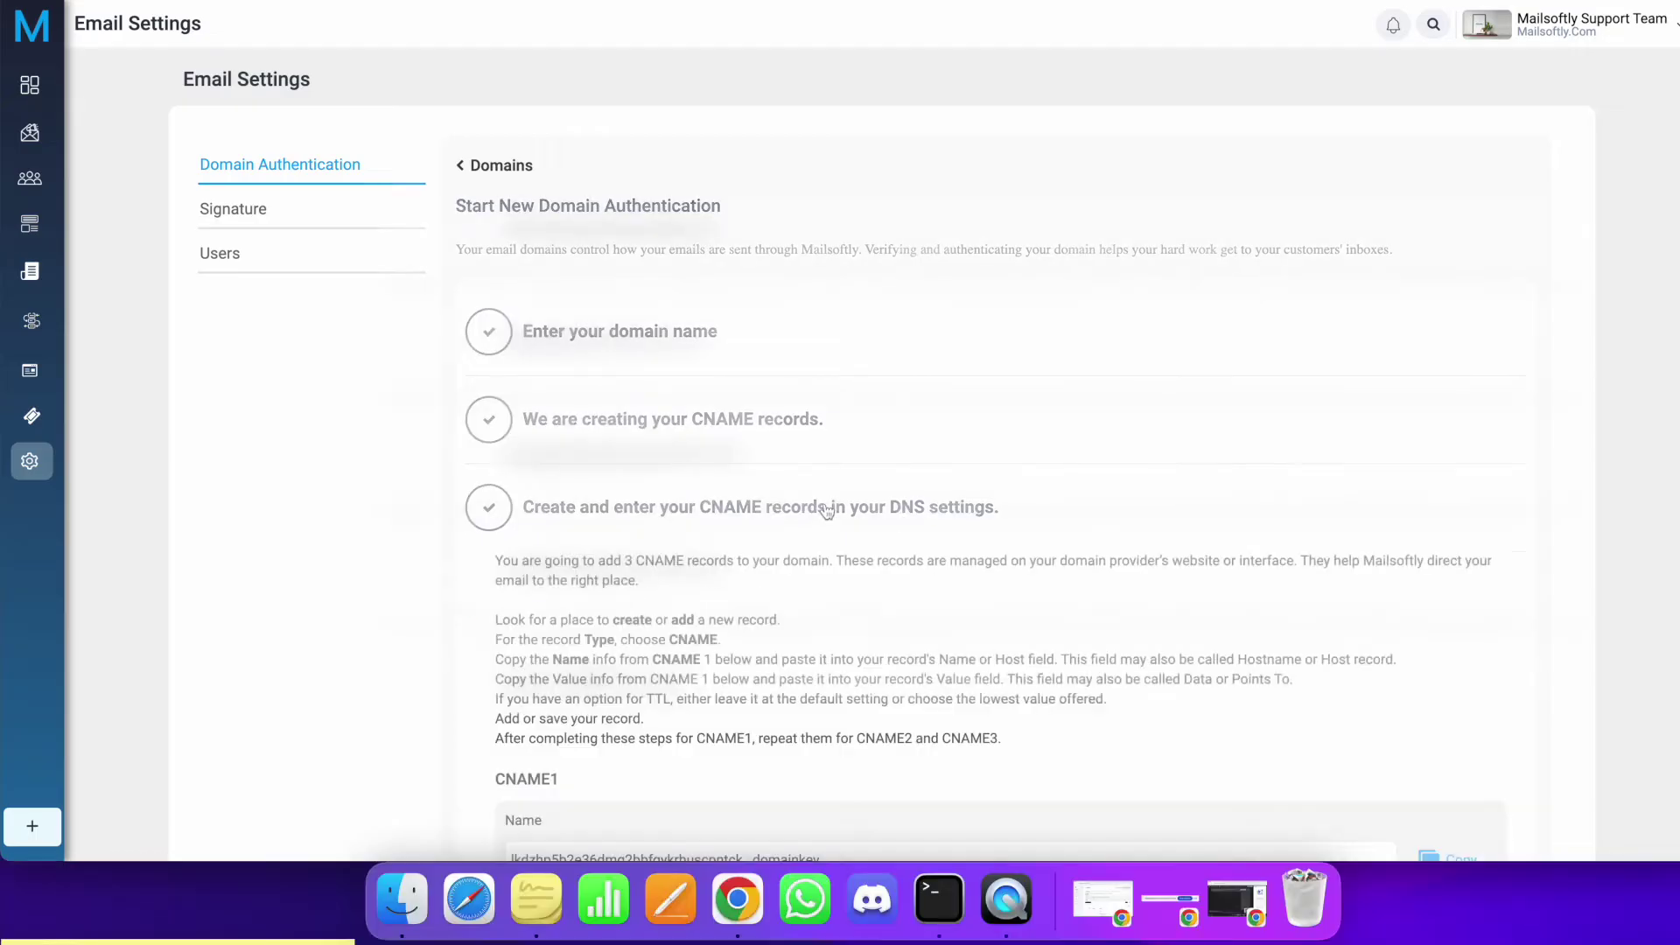
scroll(832, 508, "down", 10)
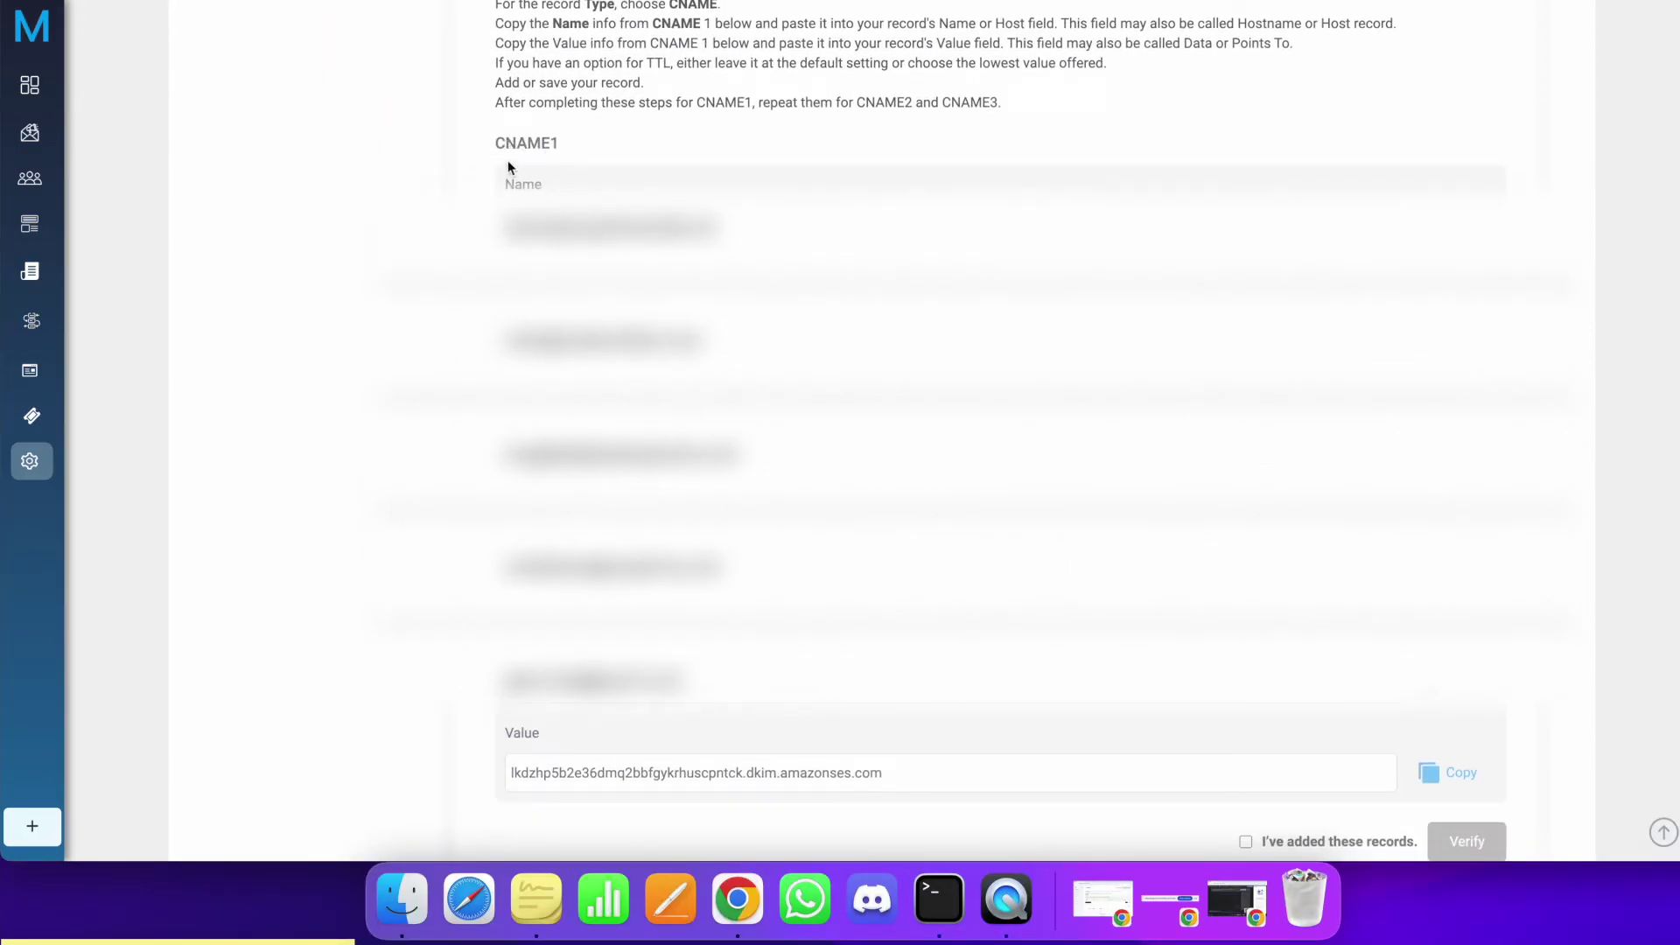
scroll(875, 437, "down", 8)
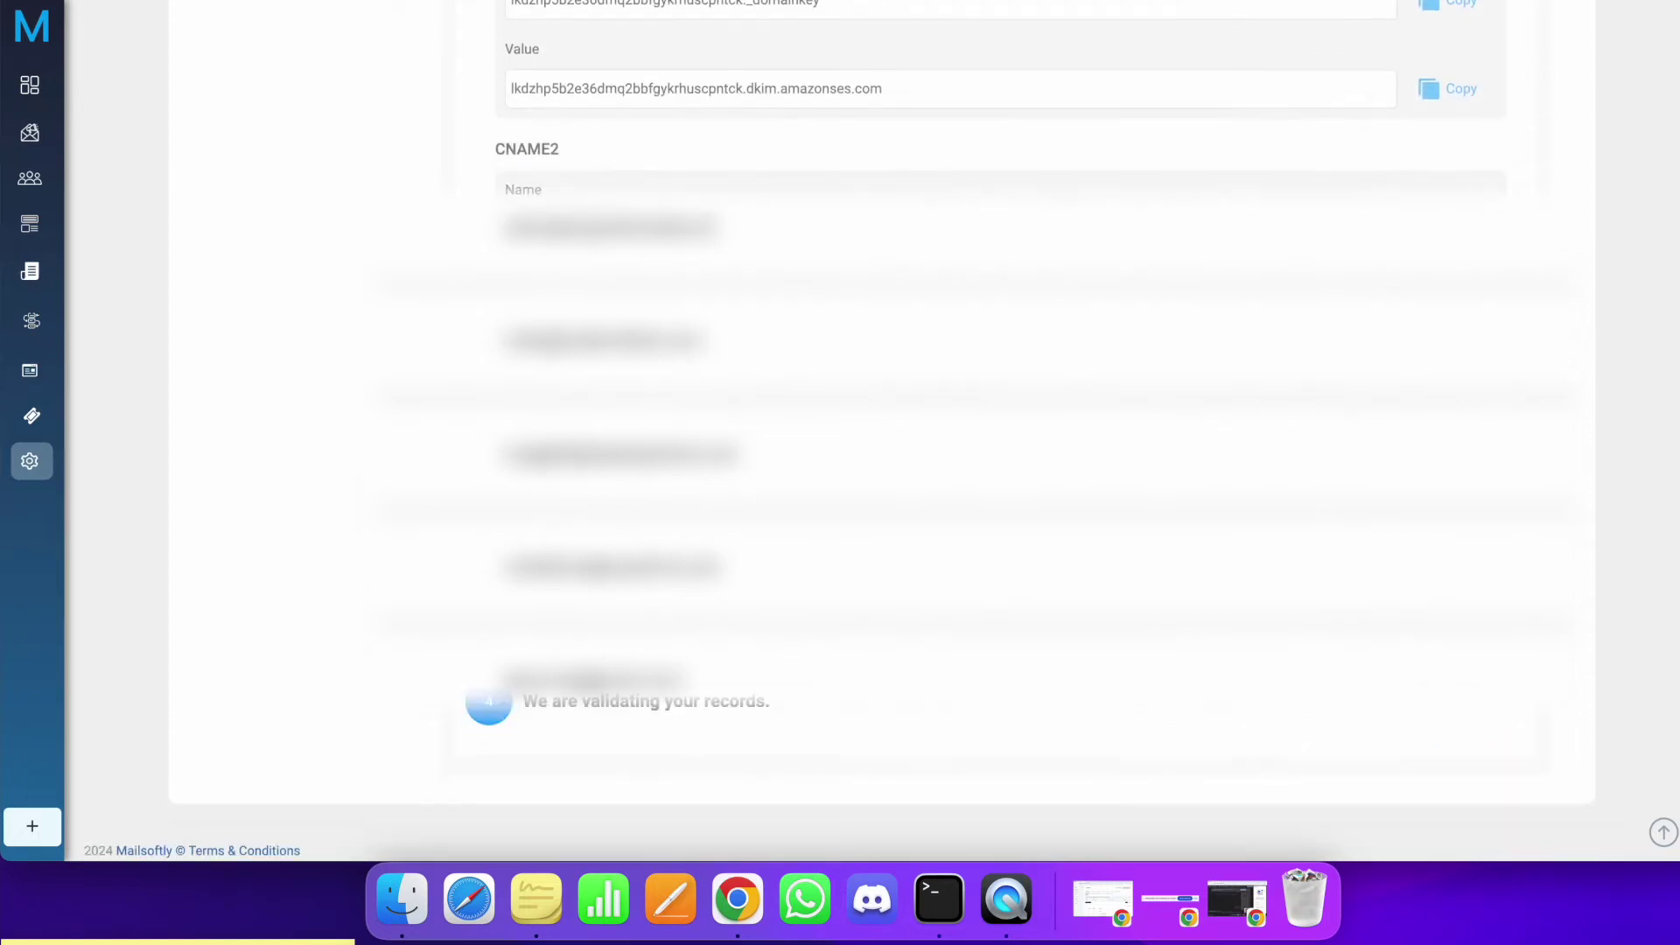
scroll(875, 437, "up", 2)
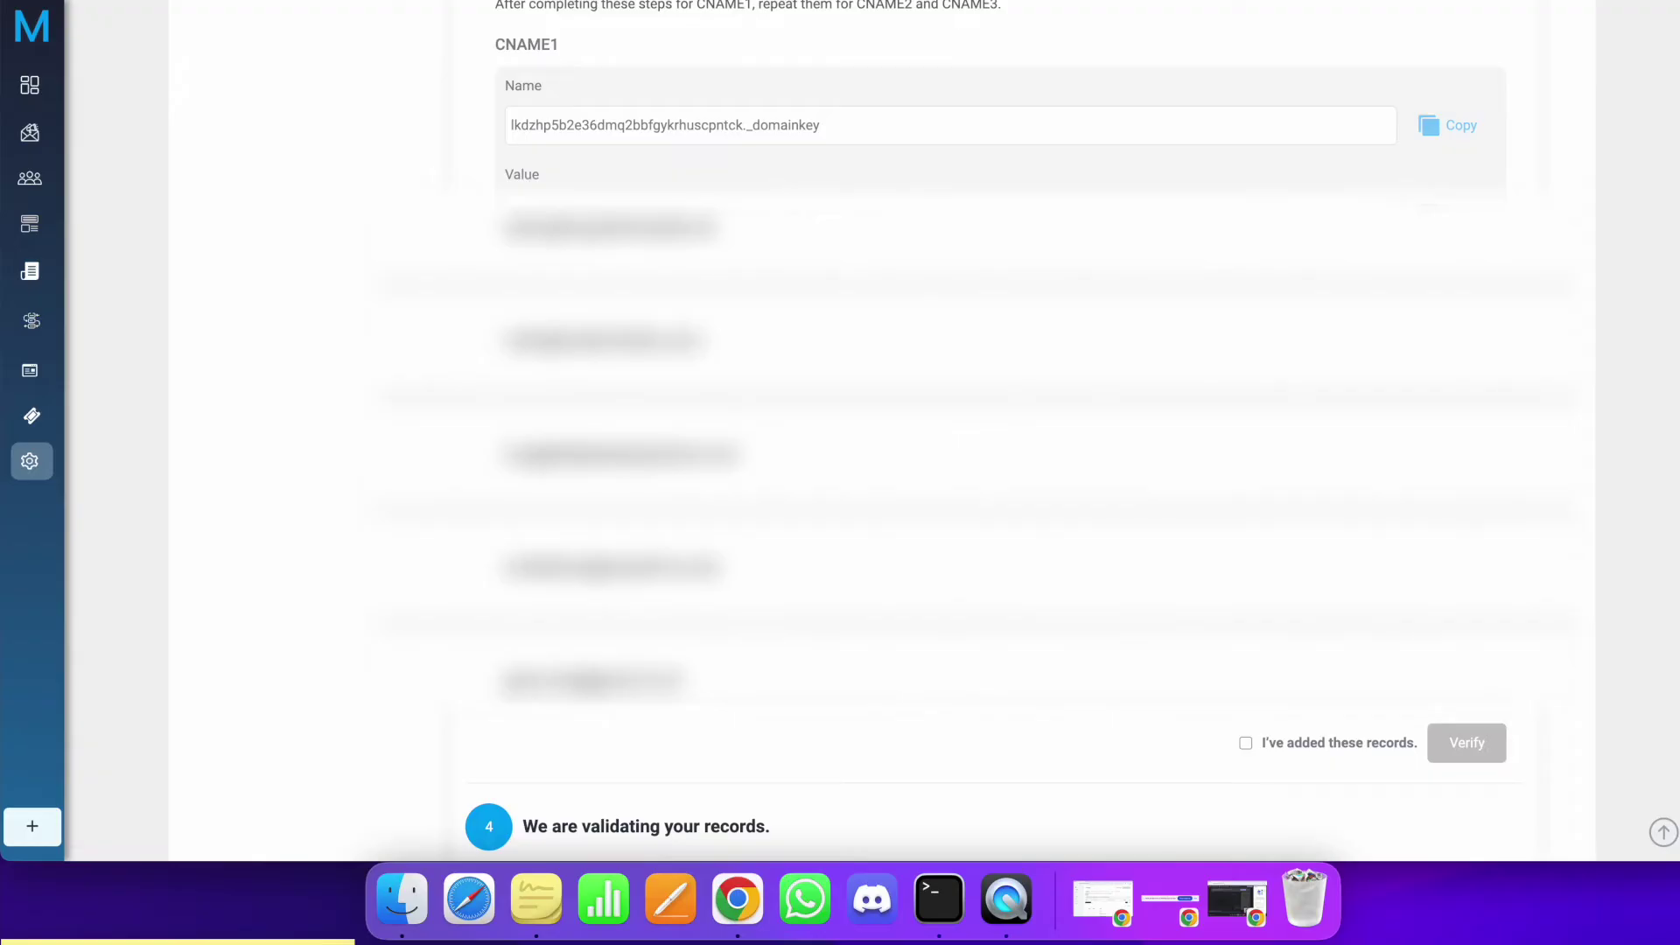
right_click(738, 899)
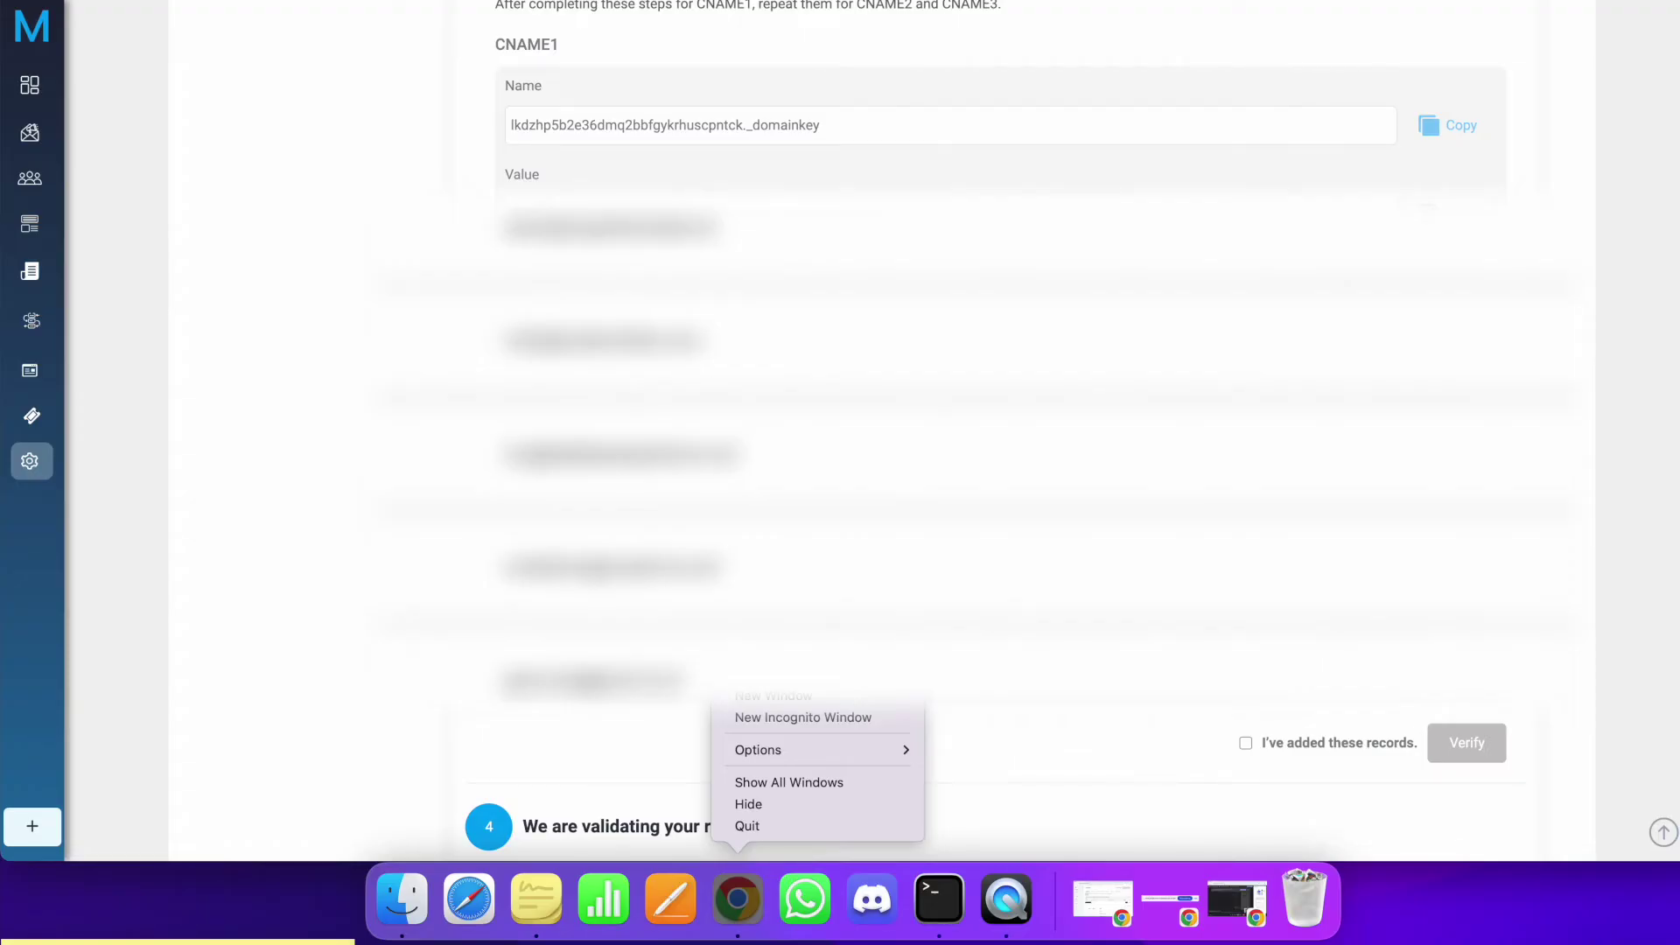
Step: In GoDaddy DNS Management, discard the unsaved new TXT record for mailsoftly.io
left_click(1103, 899)
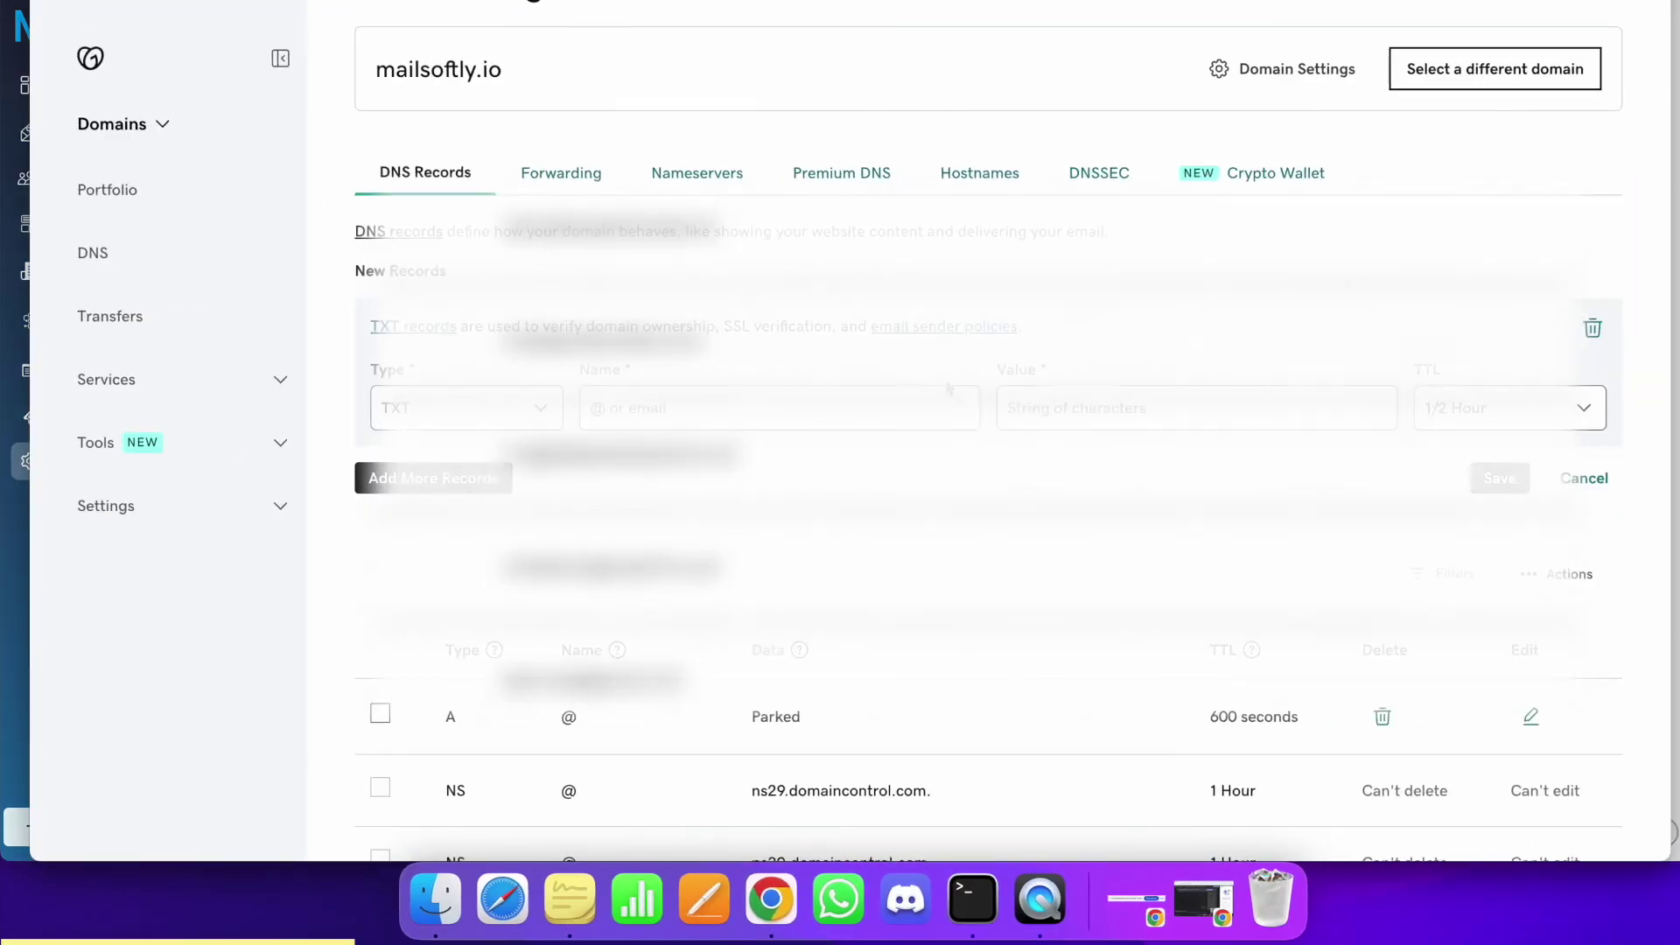
scroll(947, 389, "down", 1)
scroll(947, 388, "up", 4)
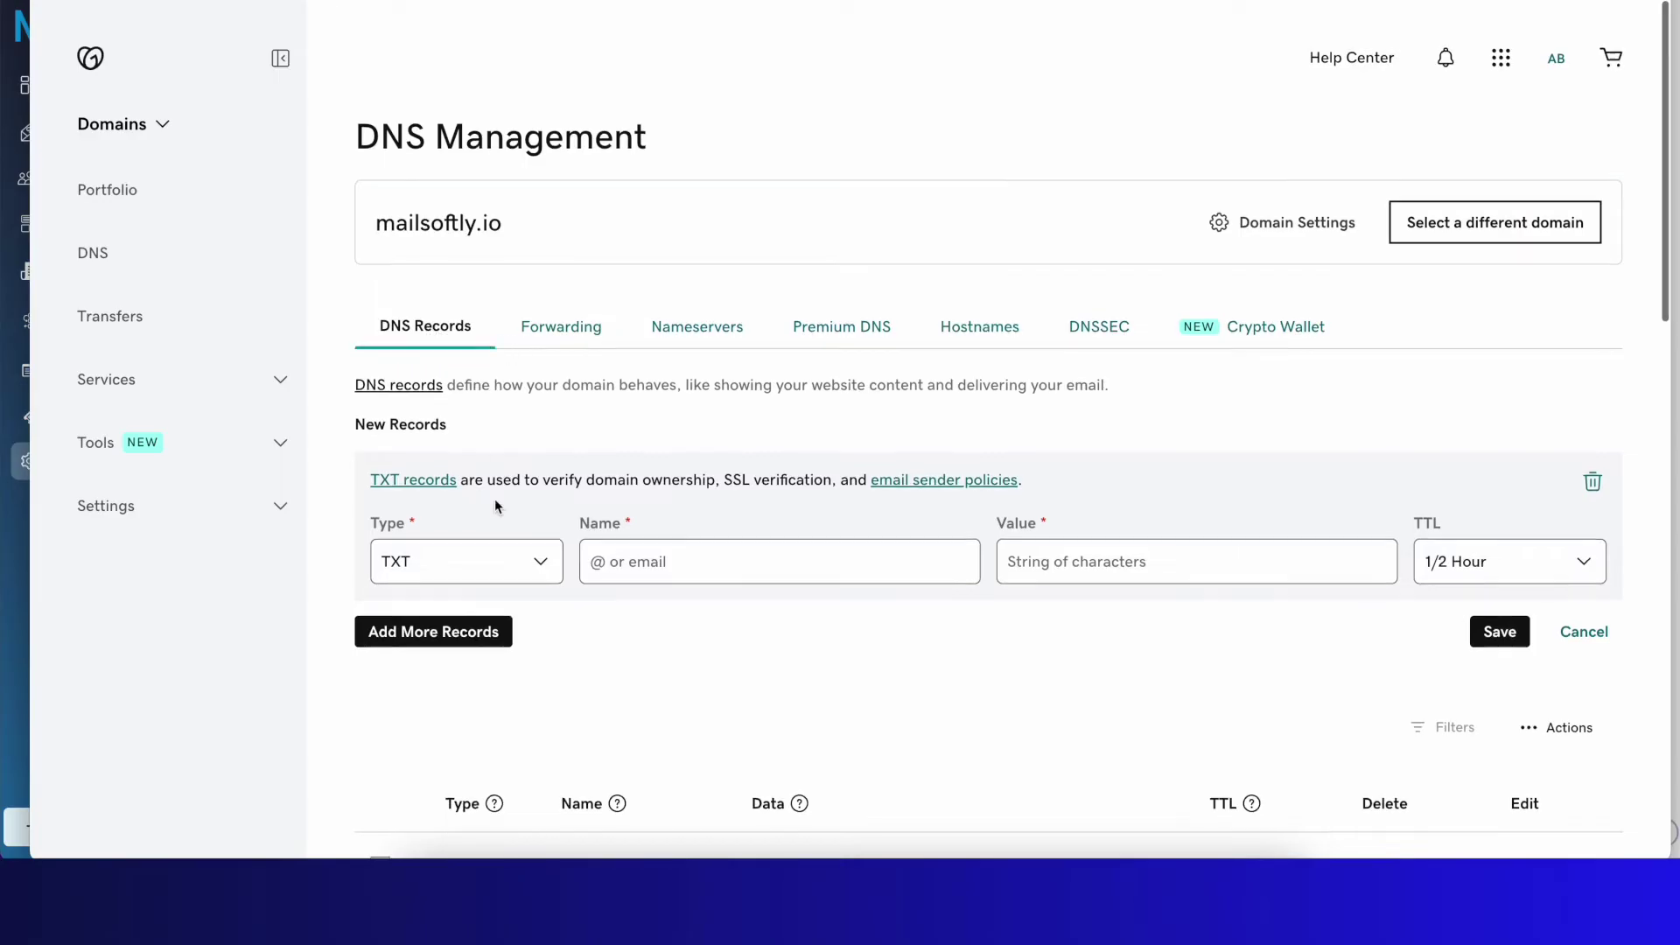
scroll(444, 535, "down", 1)
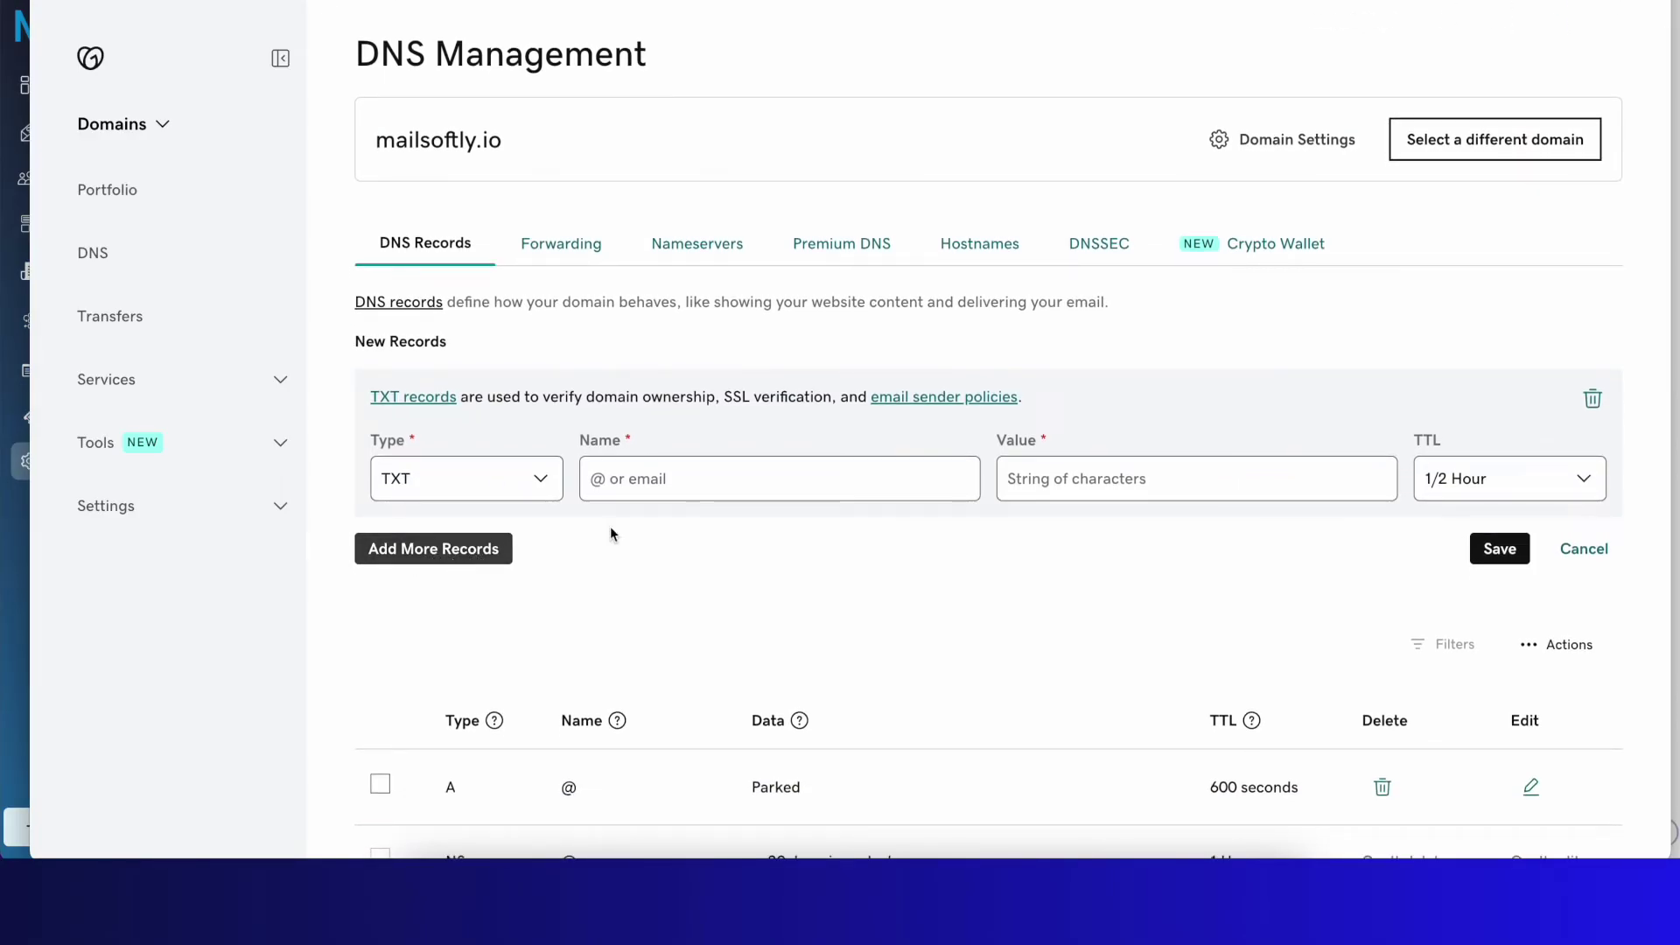
left_click(1589, 549)
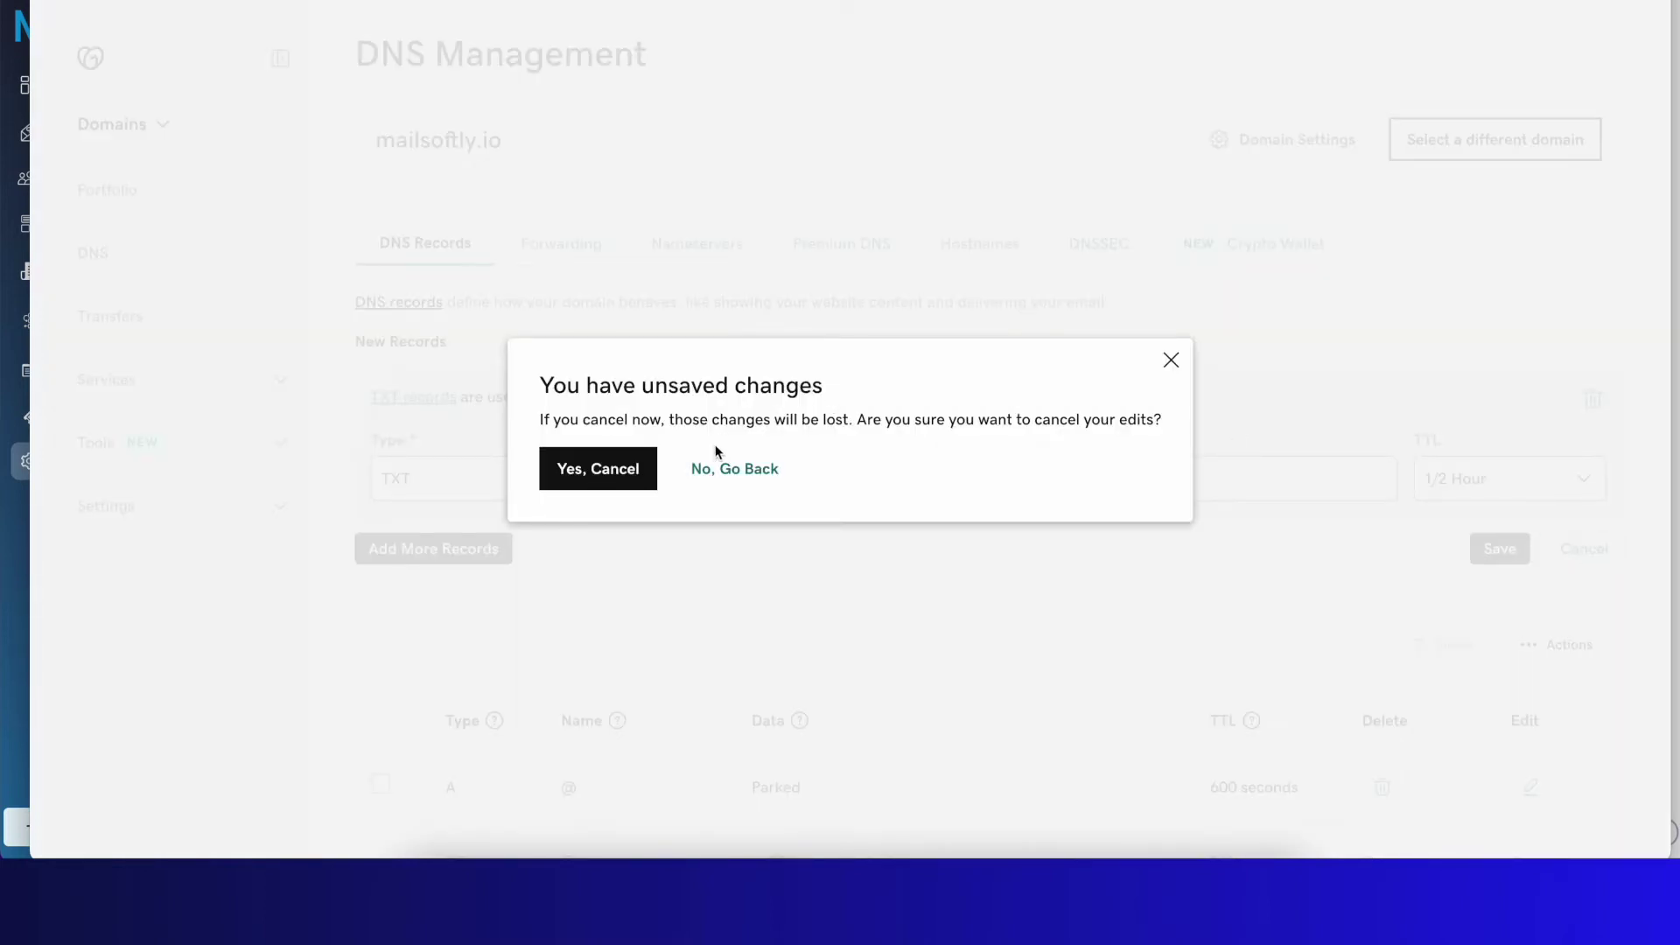
left_click(623, 479)
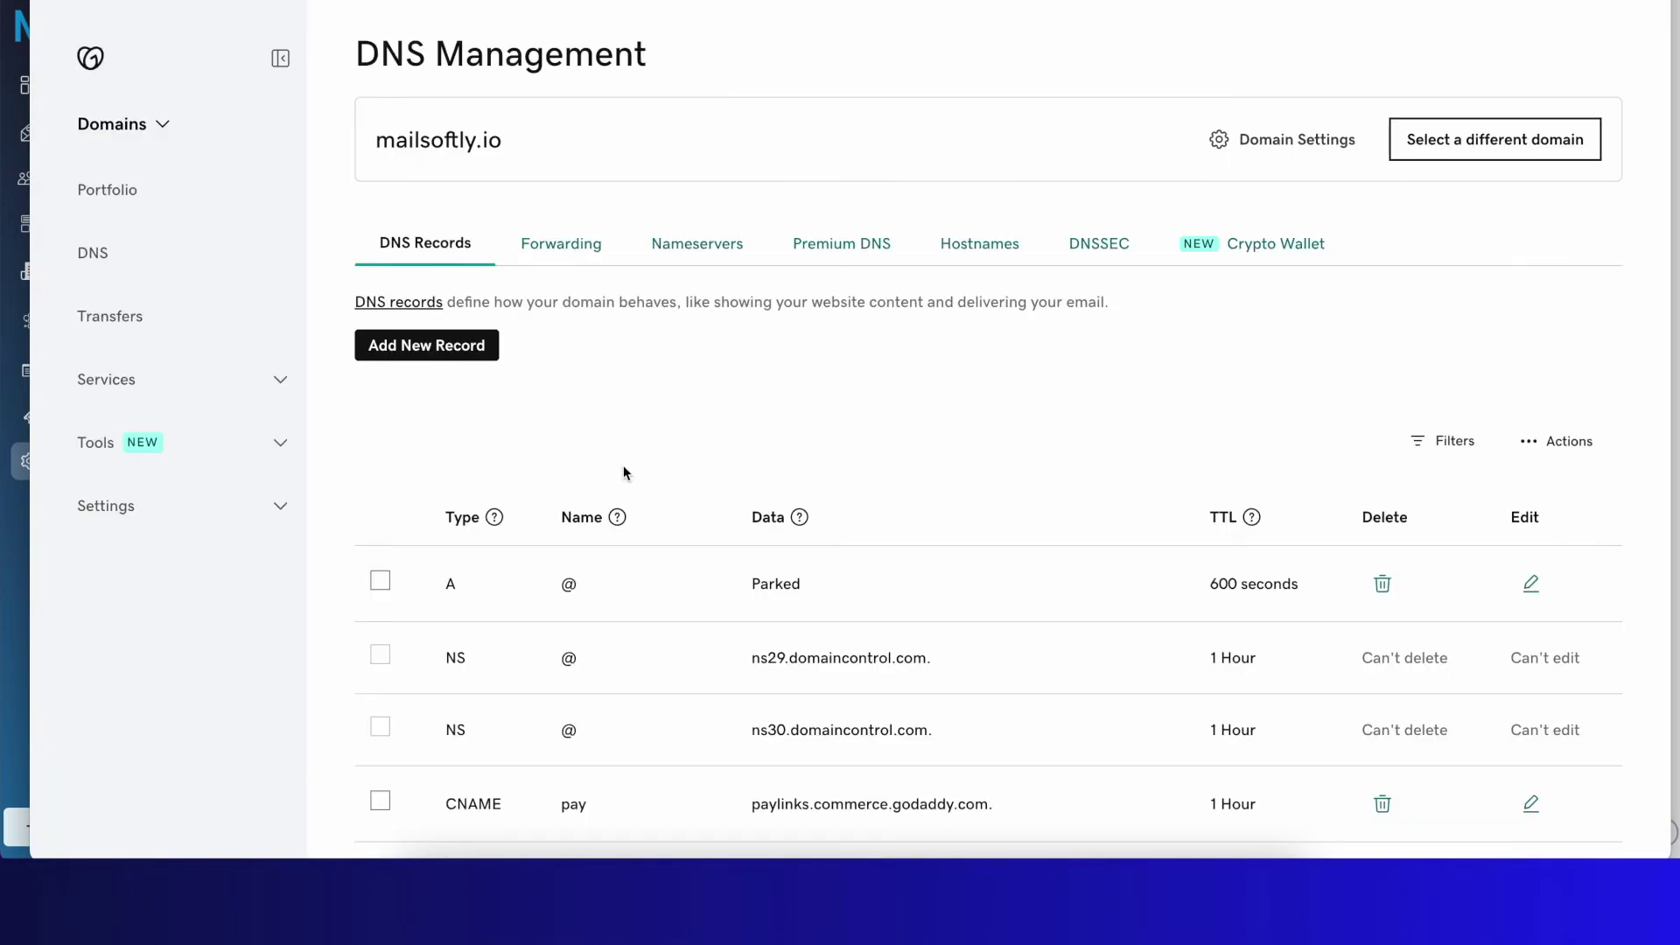
scroll(443, 256, "up", 1)
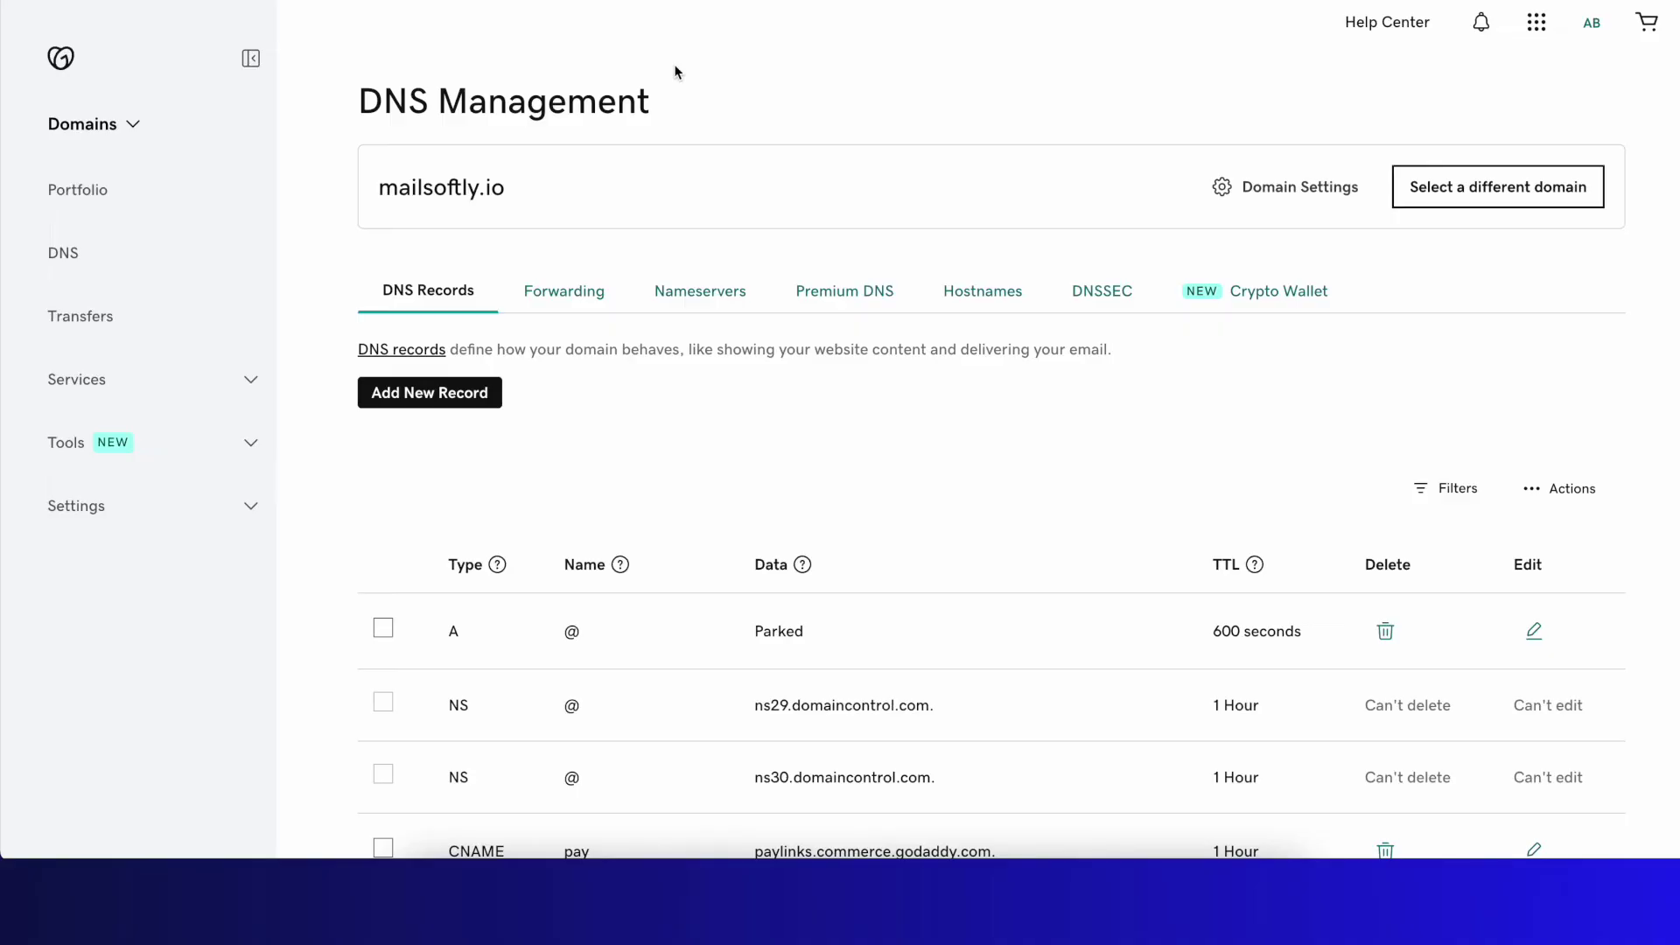
Step: Add a new CNAME-type record row in GoDaddy, then return to Mailsoftly's CNAME1 details
left_click(427, 398)
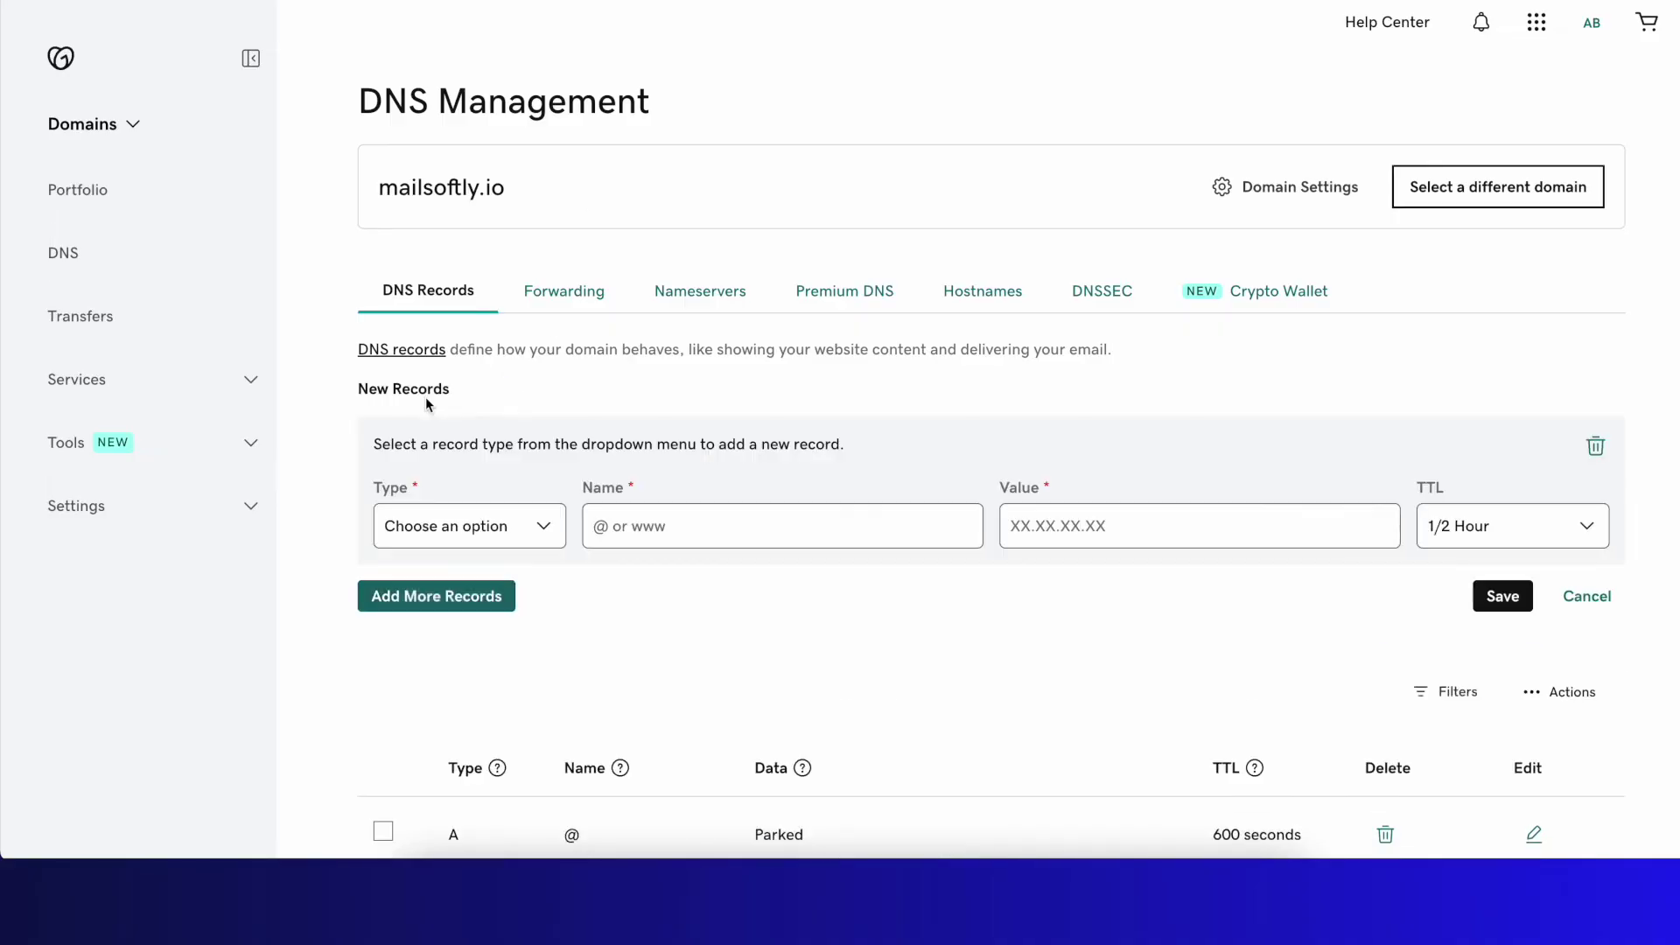
scroll(503, 540, "down", 2)
left_click(512, 379)
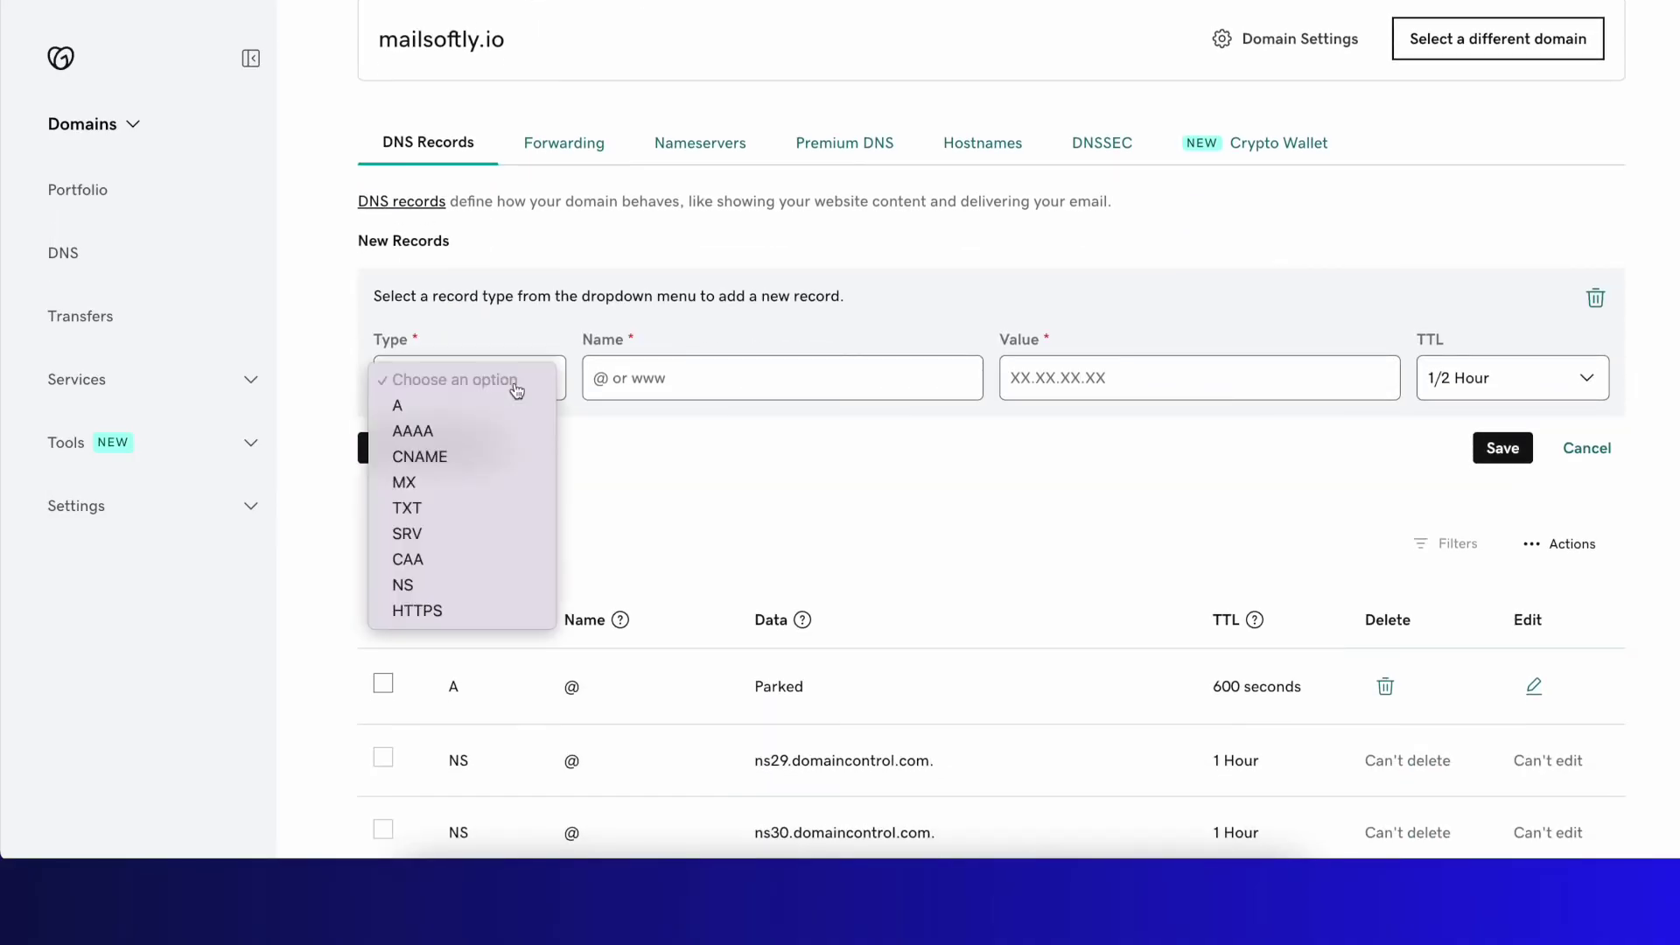
left_click(447, 459)
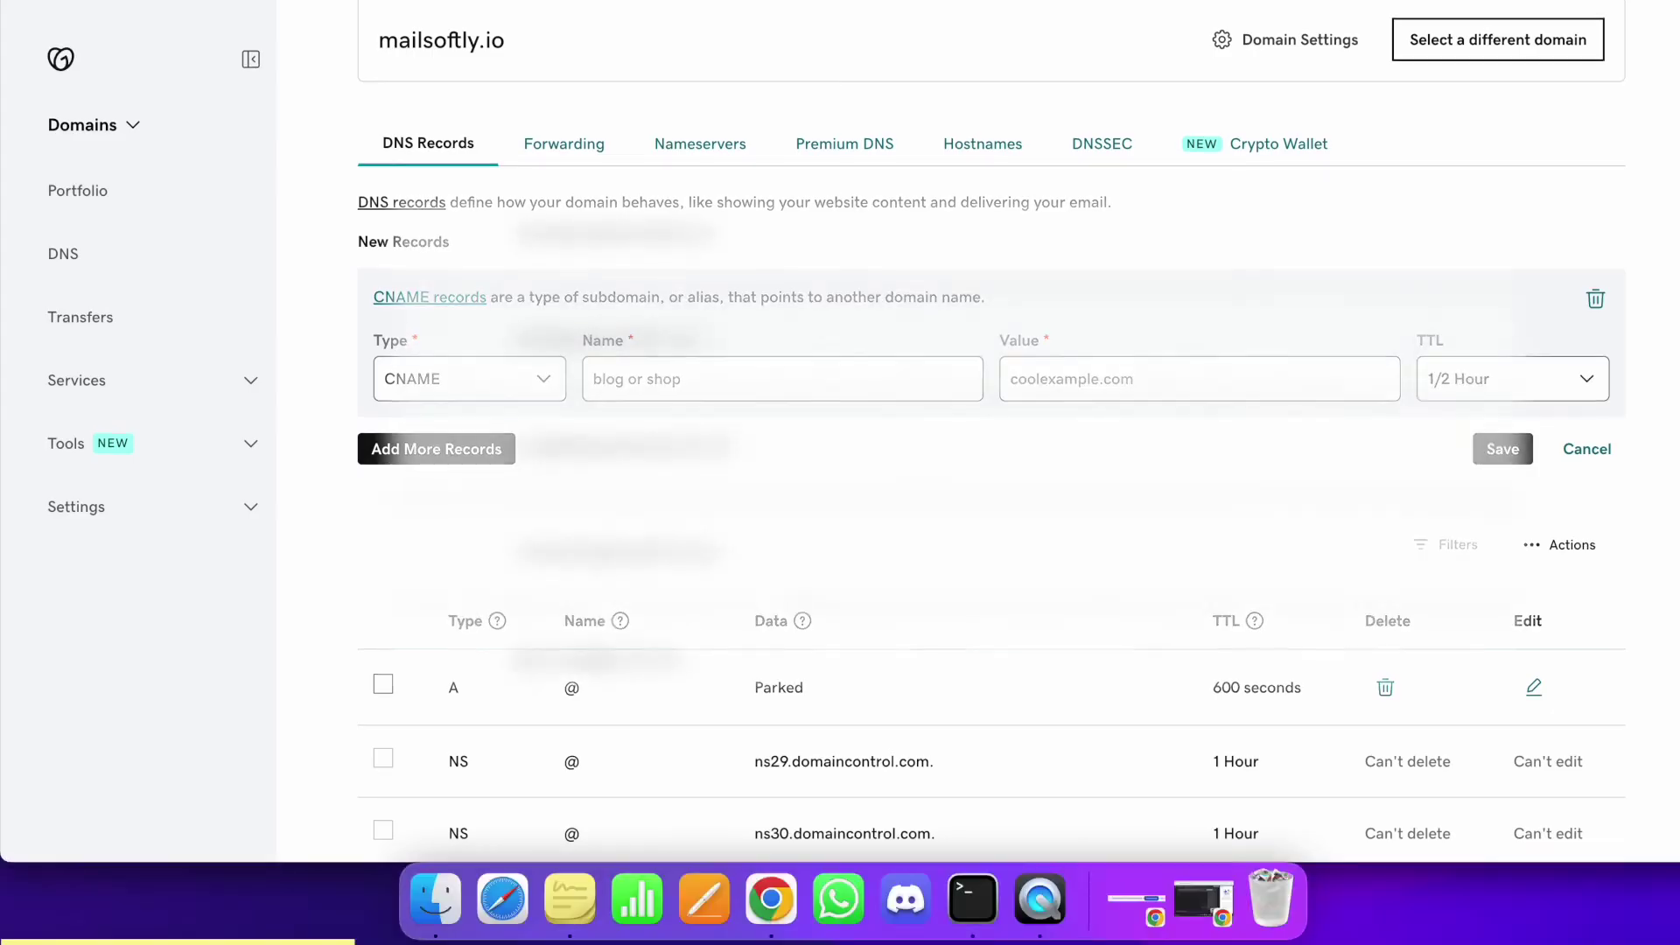
left_click(381, 49)
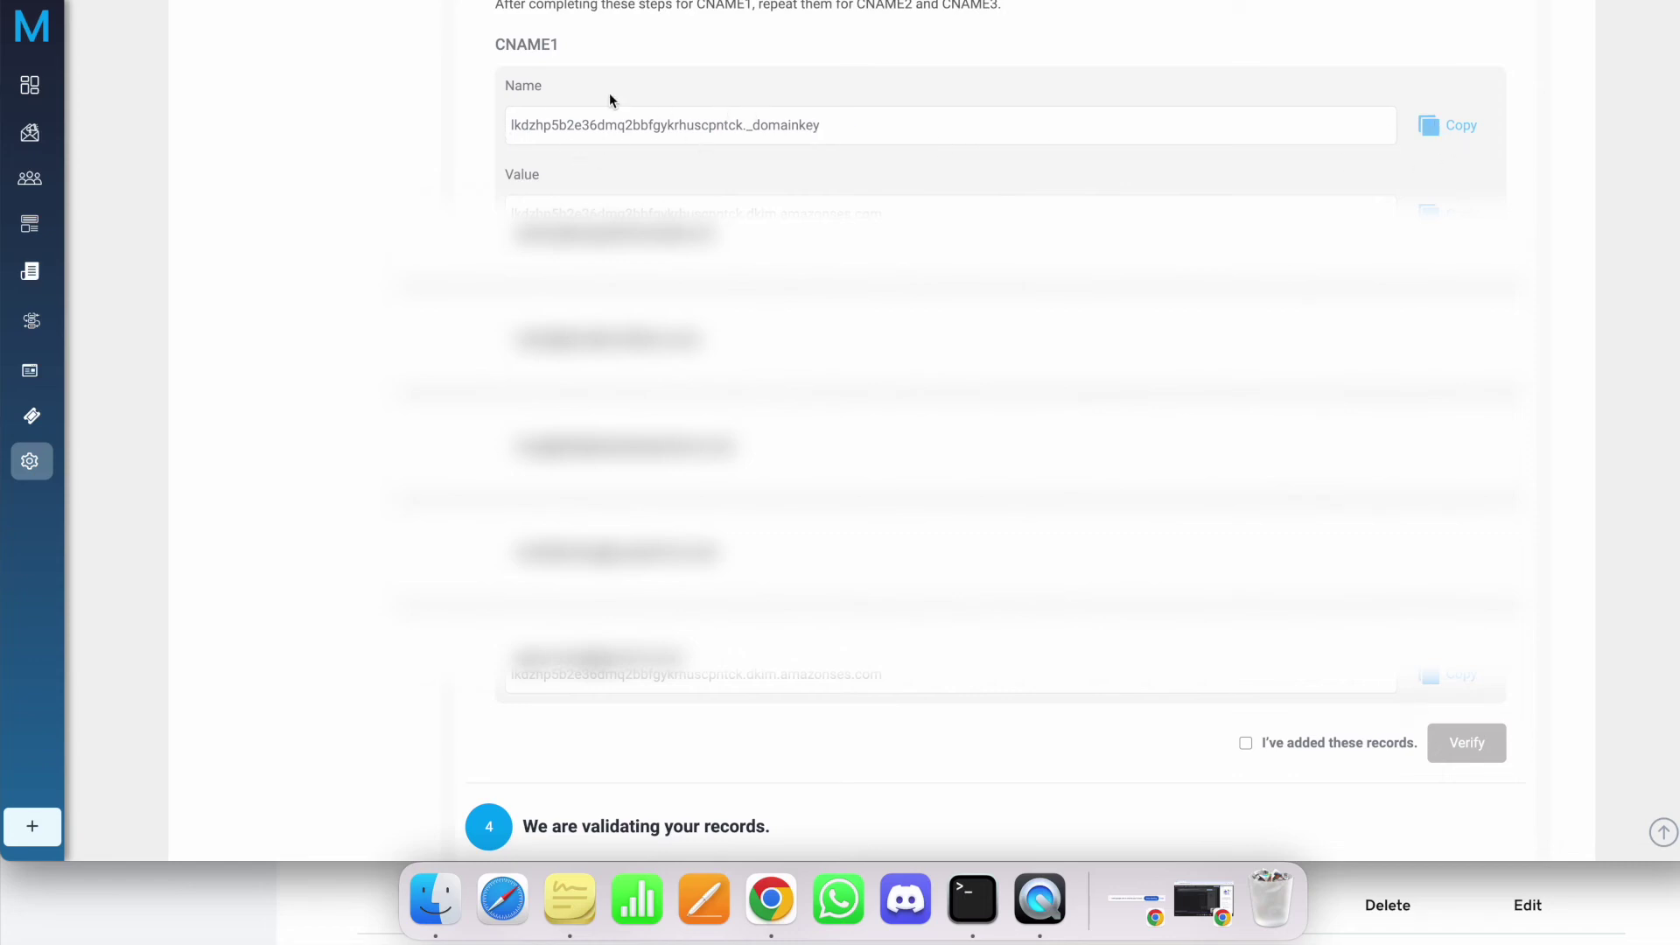
right_click(771, 899)
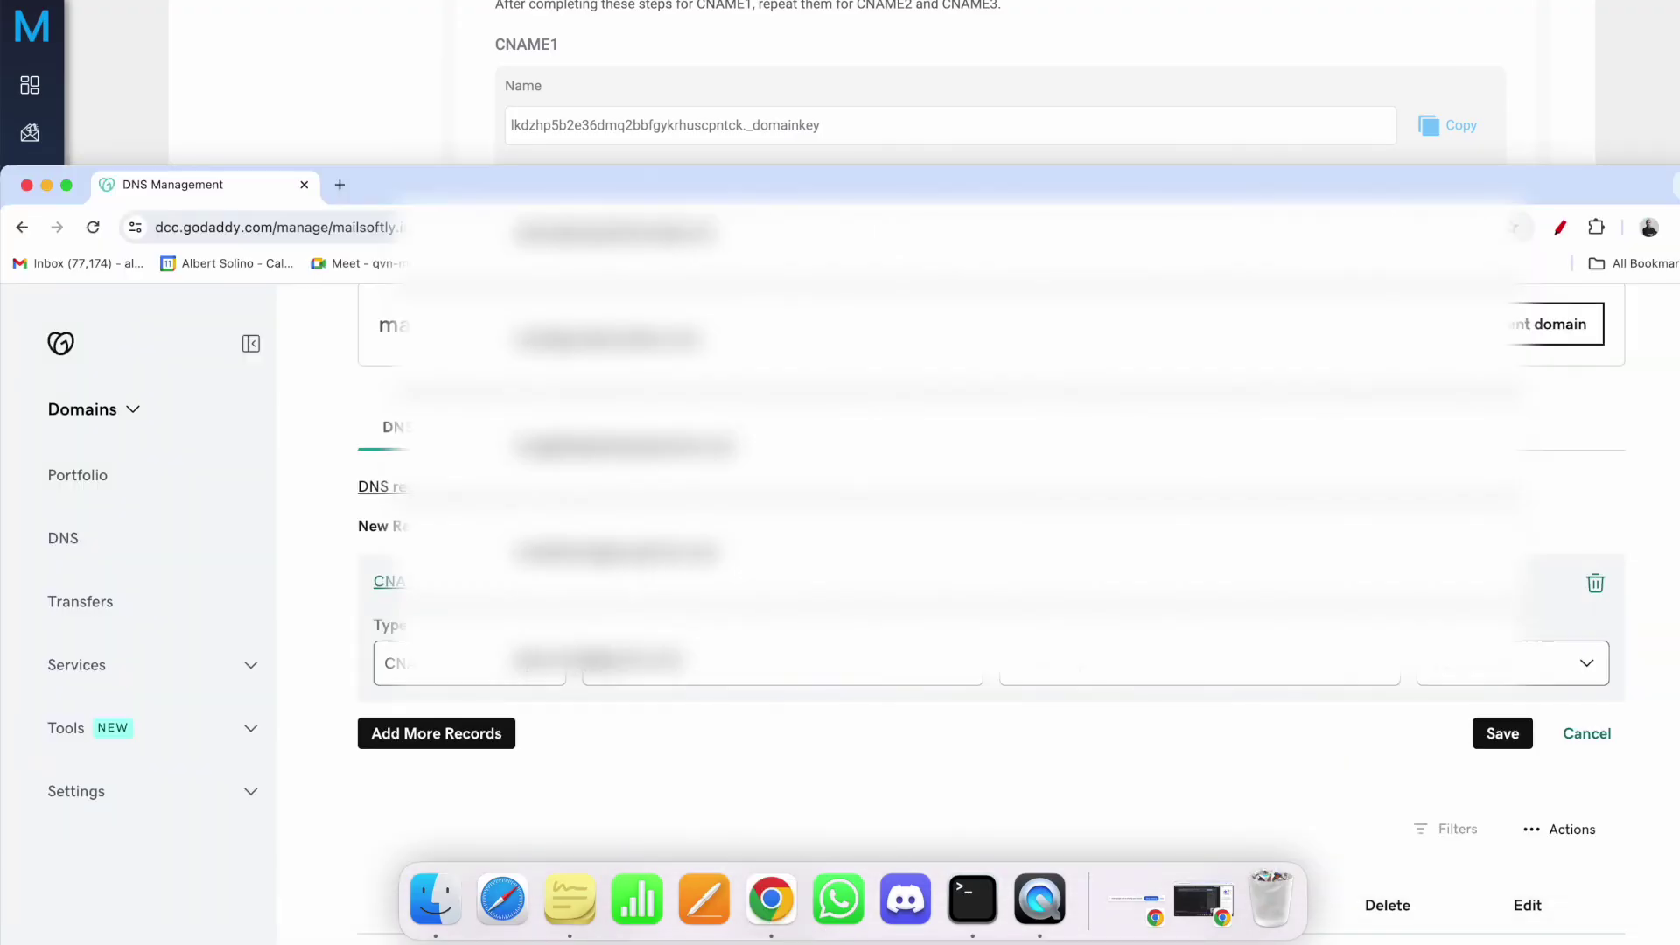
left_click_drag(677, 187, 680, 0)
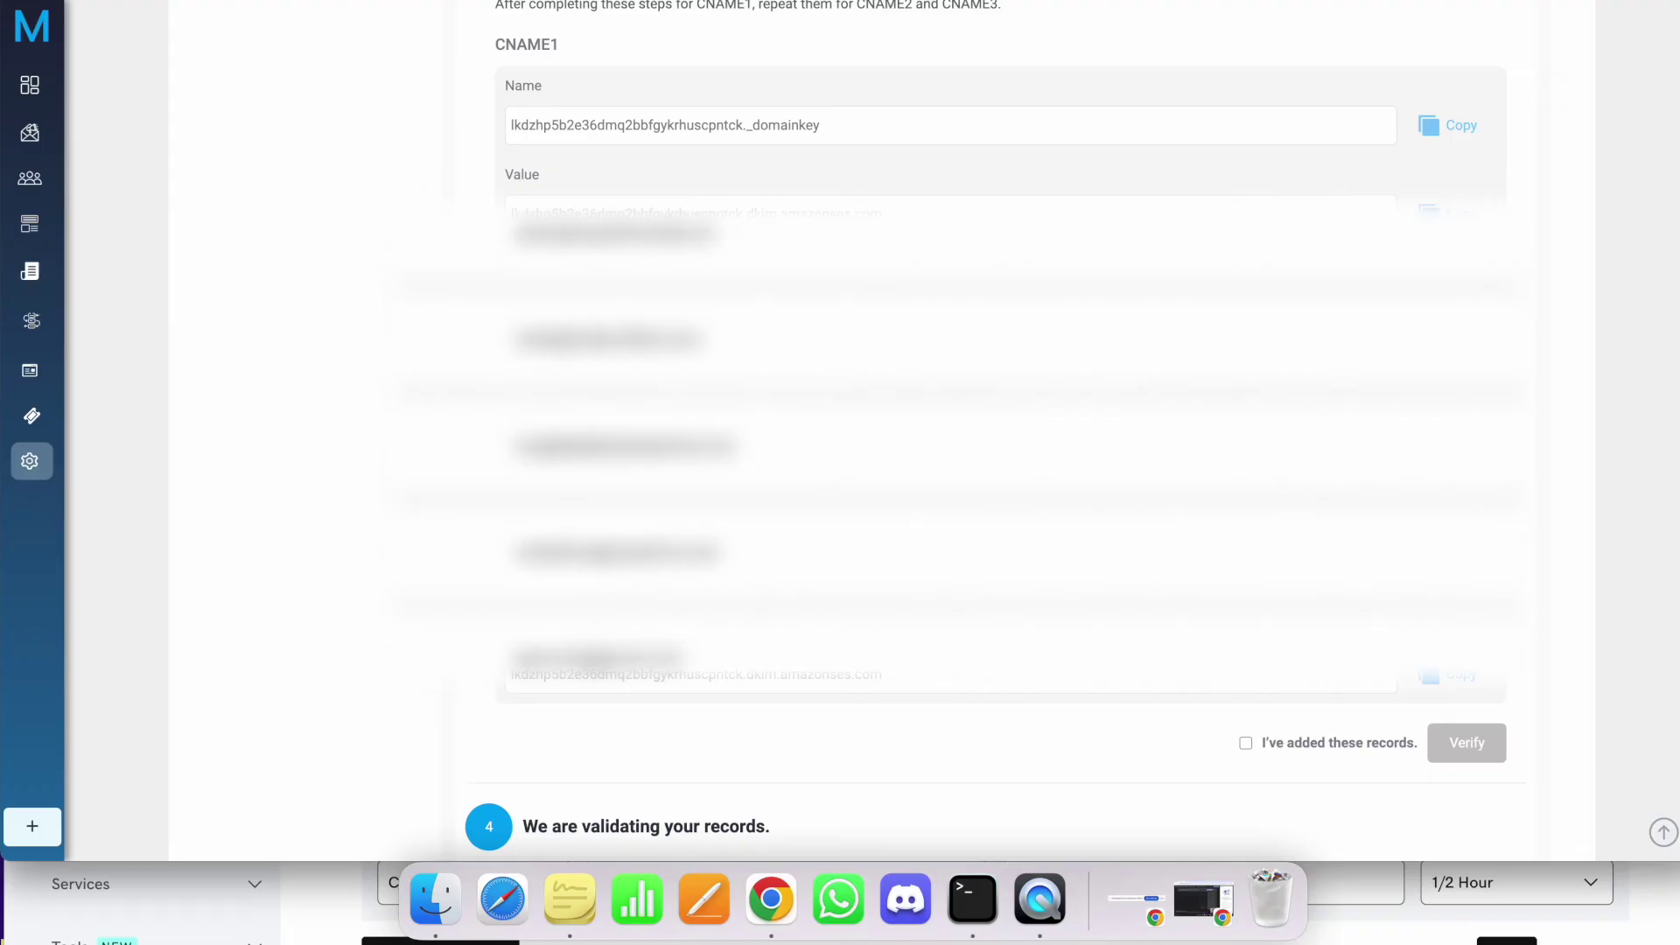
right_click(774, 912)
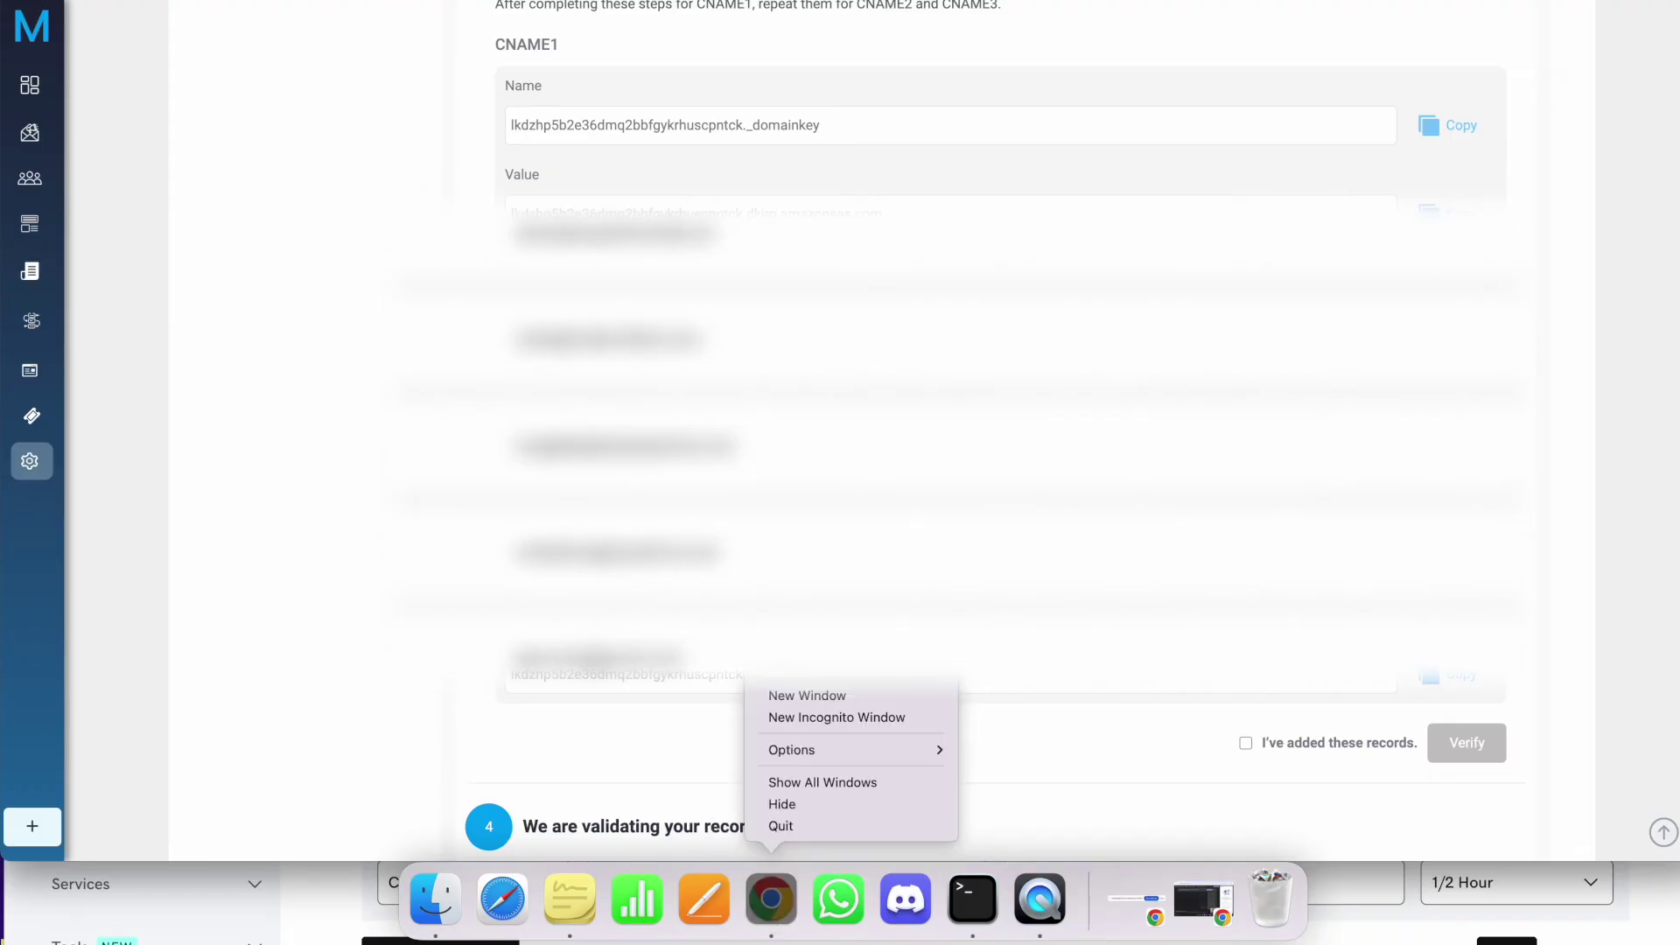
key("Escape")
scroll(875, 438, "up", 10)
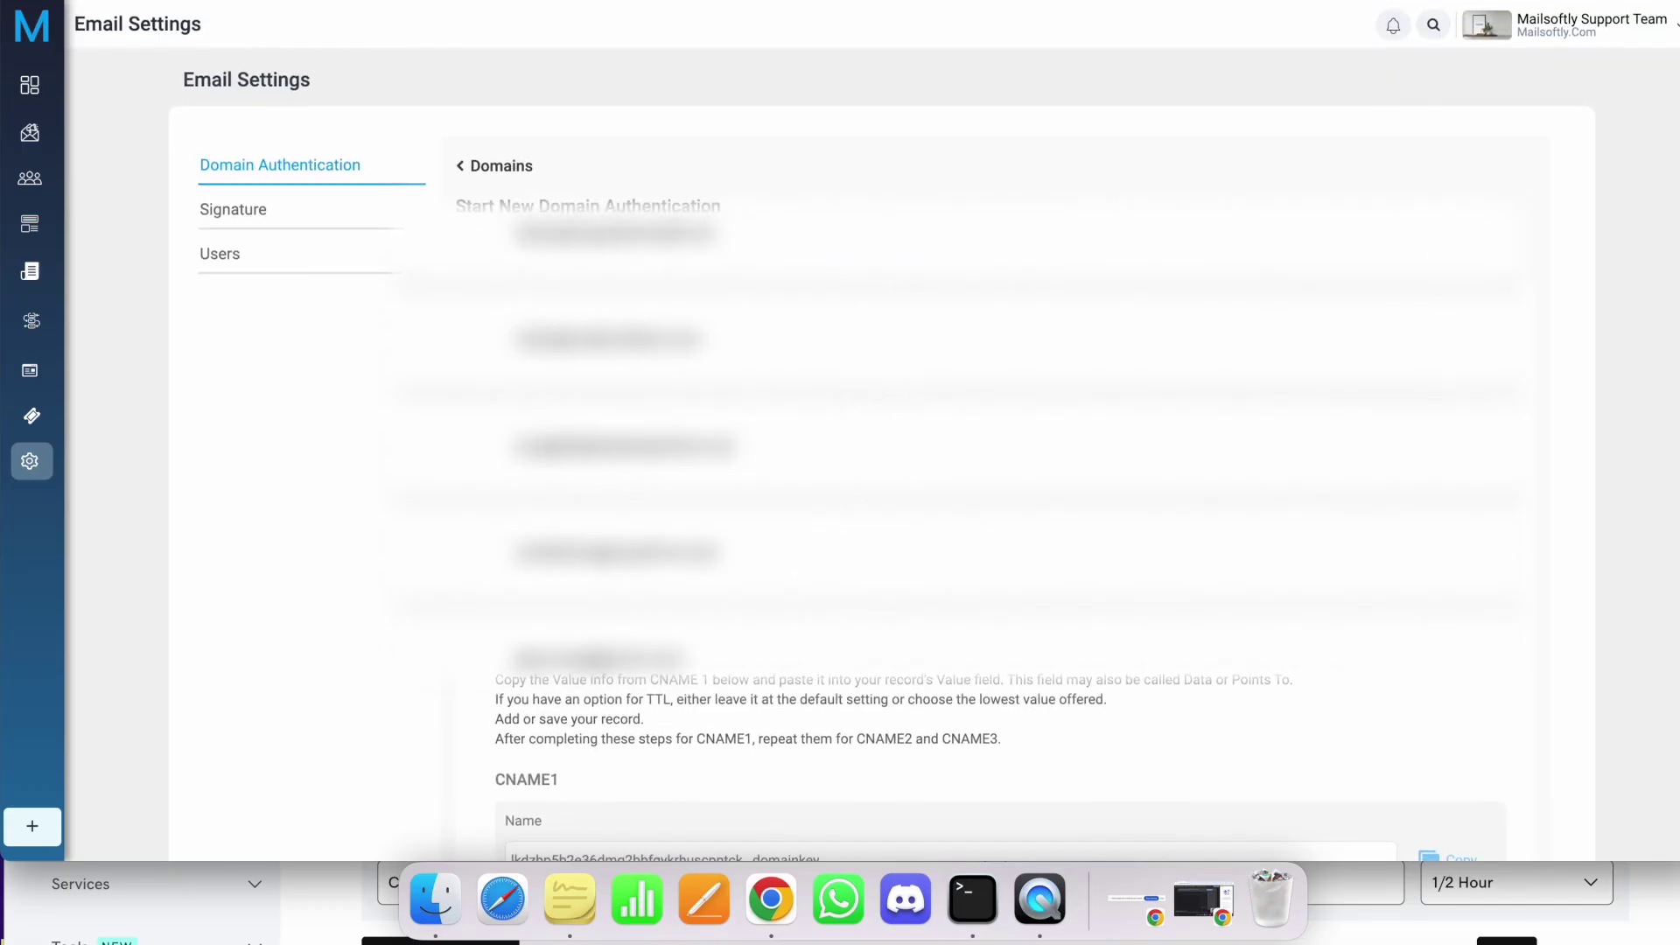